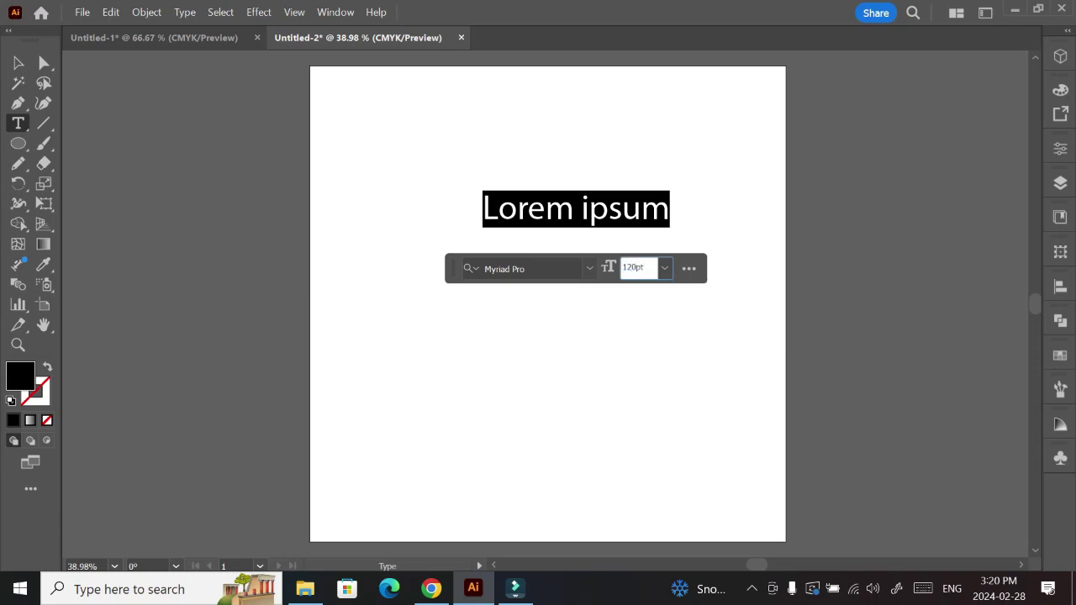
- Enter TIME, TO, BLOOM as three 120 pt lines and set their tracking to -10
key(Return)
text(TIME TO )
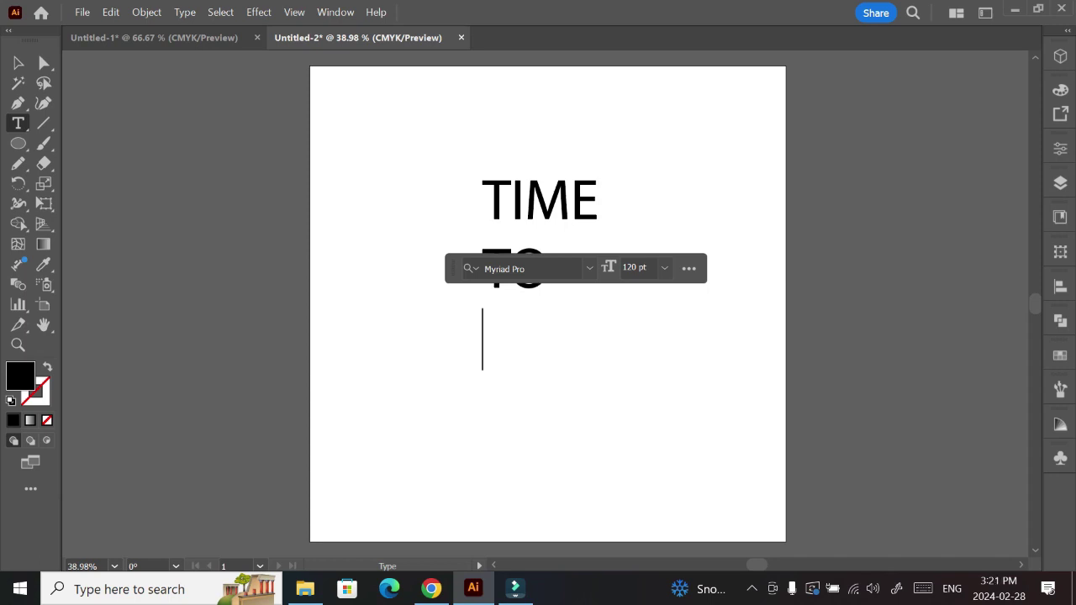
text(BLOOM)
drag(664, 340, 482, 181)
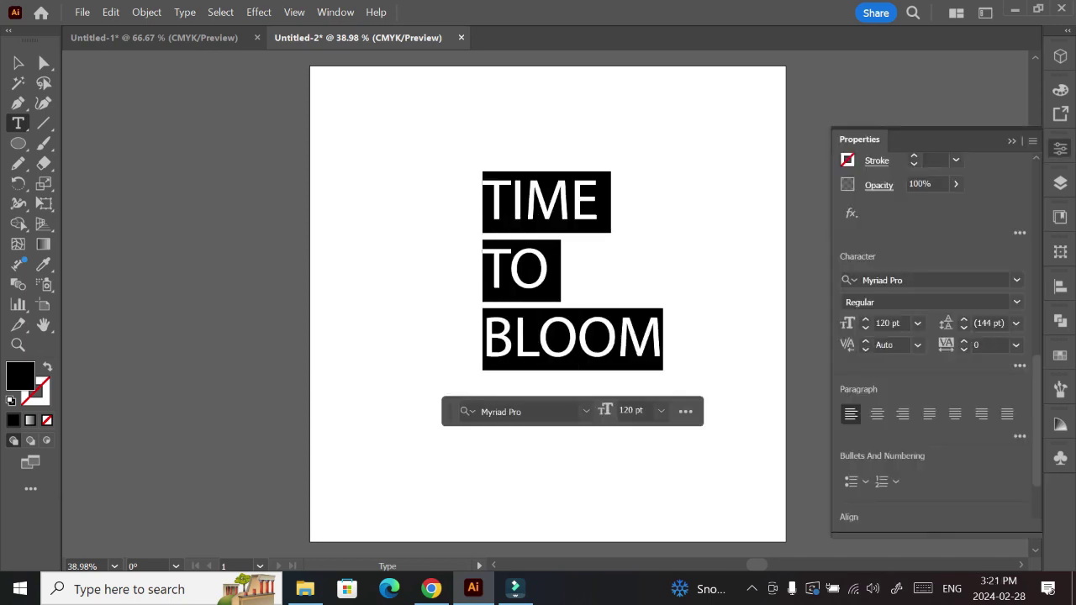
click(1016, 346)
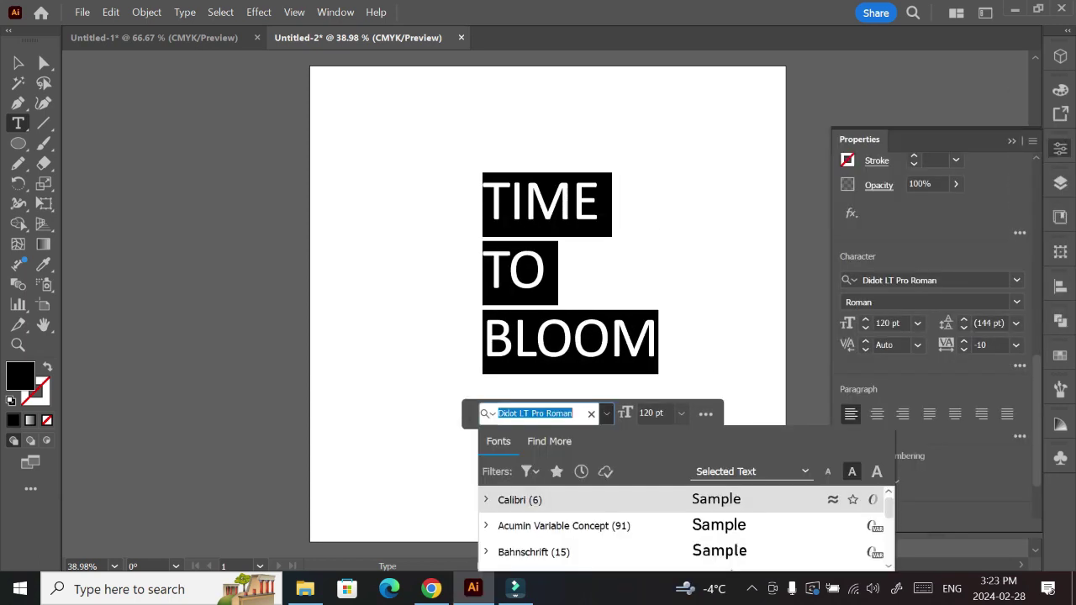
- Apply Acumin Pro Wide Ultra Black to the lettering and centre-align its three lines
key(Down)
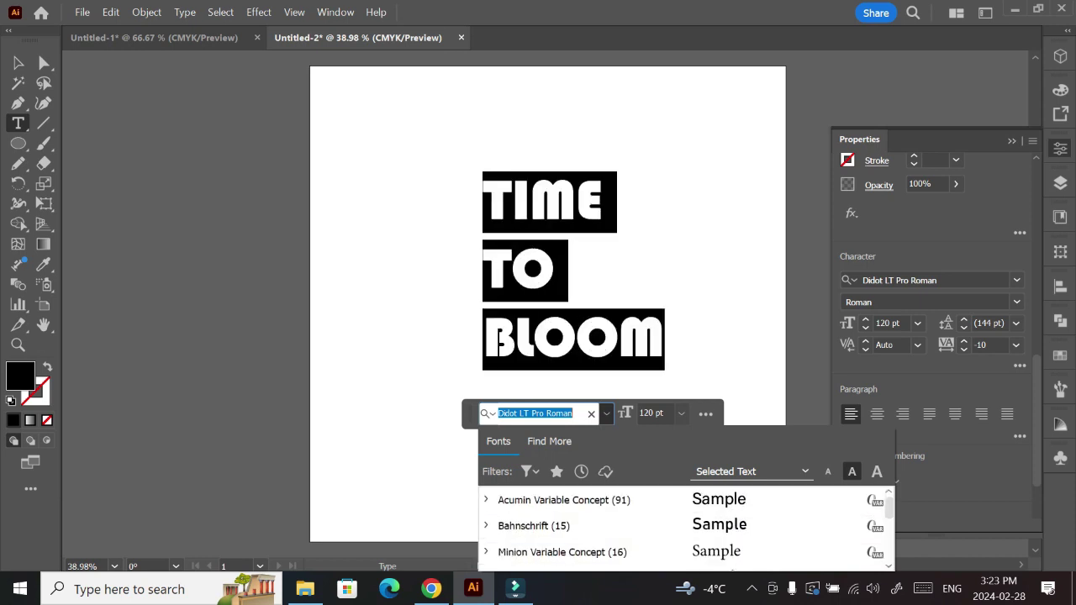
key(Down)
key(Down)
key(Down)
key(Down)
key(Down)
key(Down)
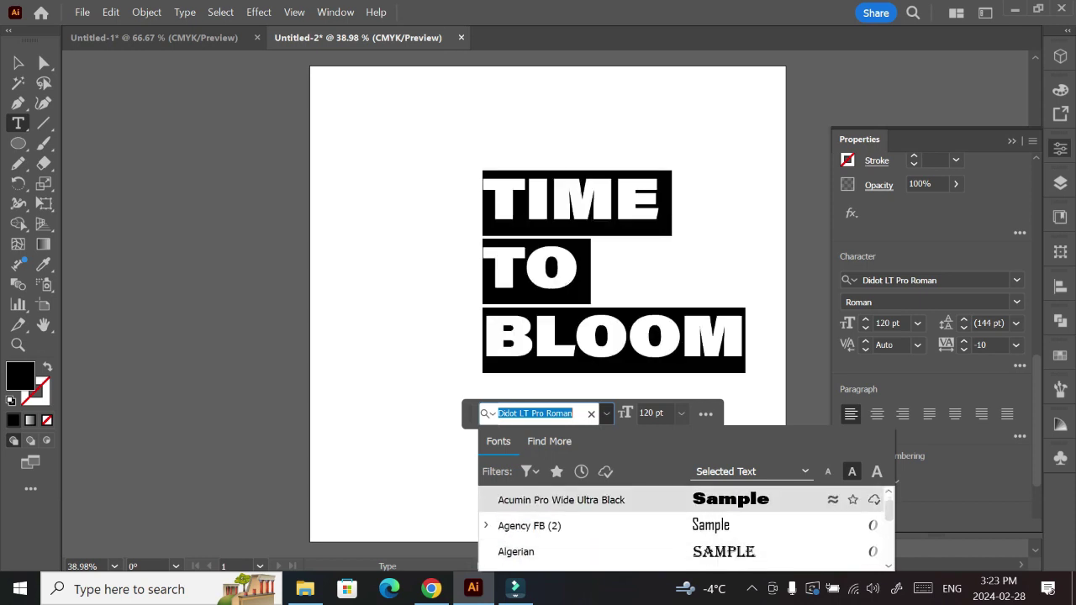
key(Return)
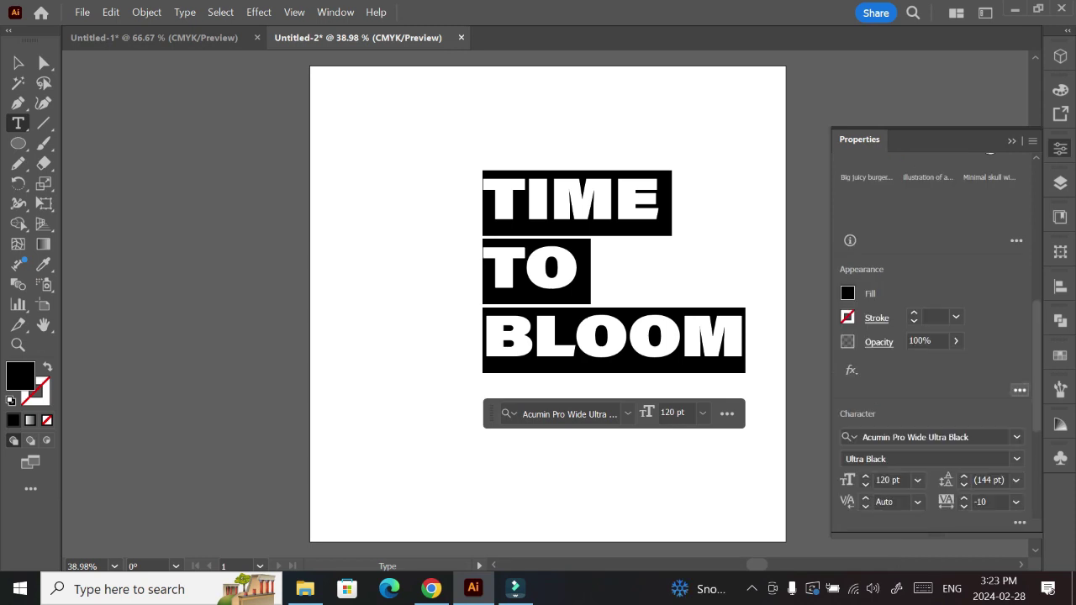
click(877, 409)
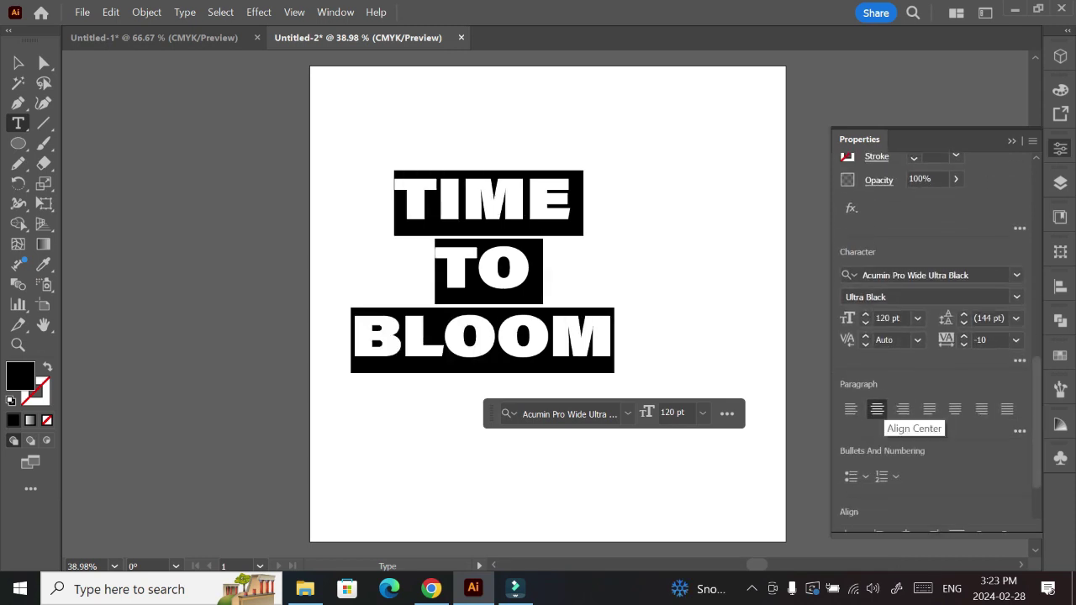
key(Escape)
- Centre the text block horizontally and vertically on the artboard
click(1061, 286)
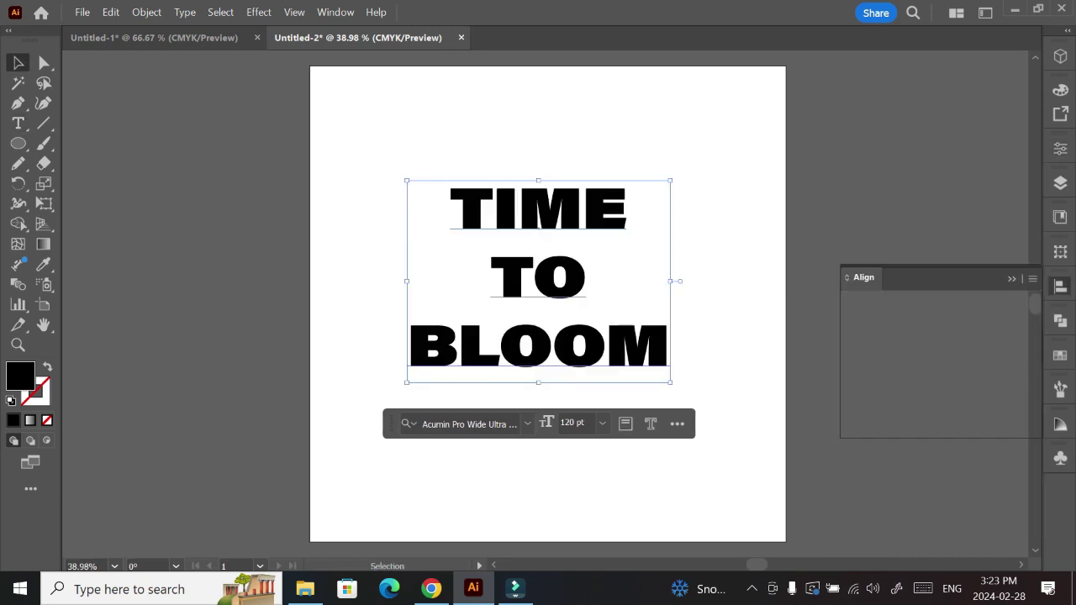
click(886, 323)
click(996, 323)
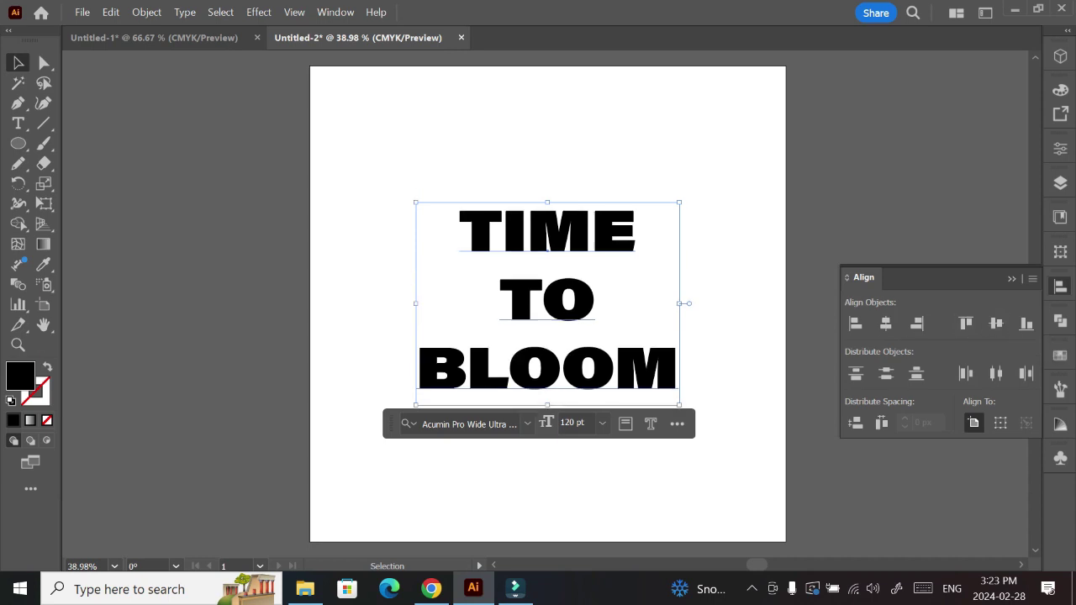
- Select all the lettering and review the tracking presets, keeping tracking at -10
double_click(548, 299)
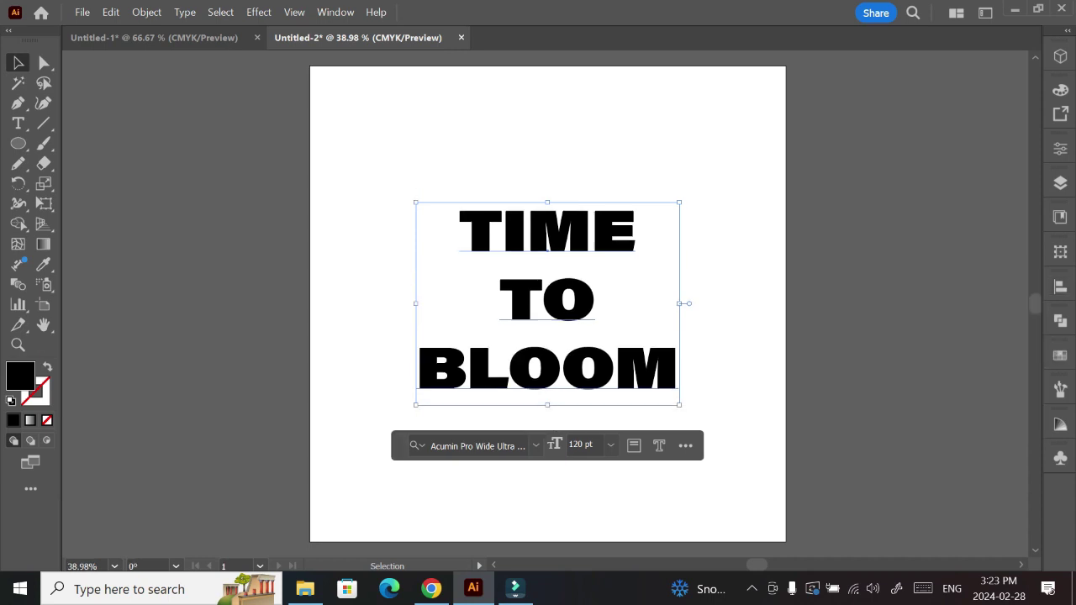
key(ctrl+a)
click(1061, 148)
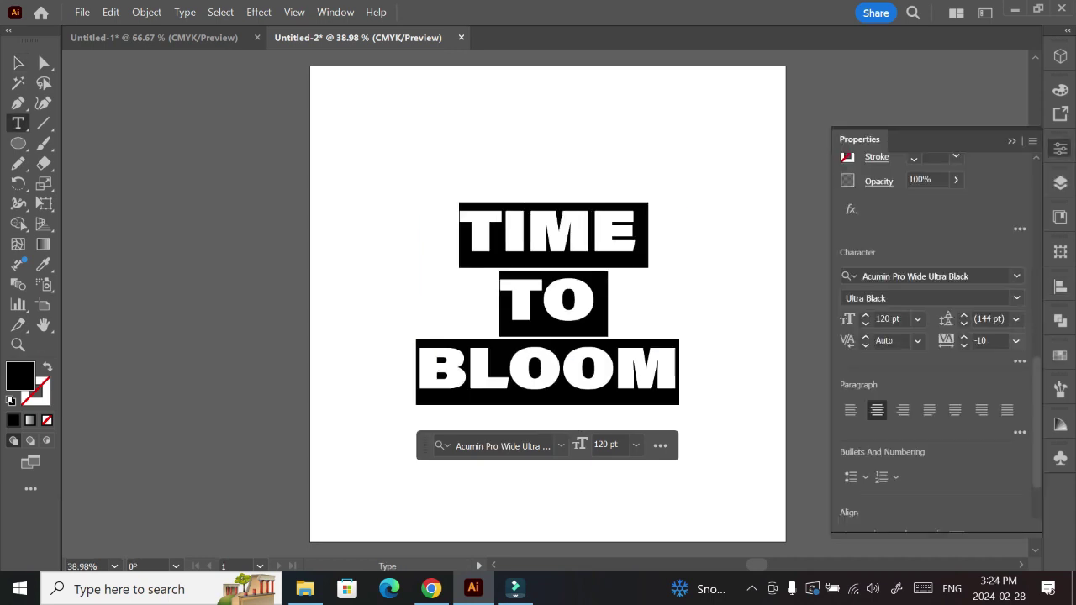
click(1016, 340)
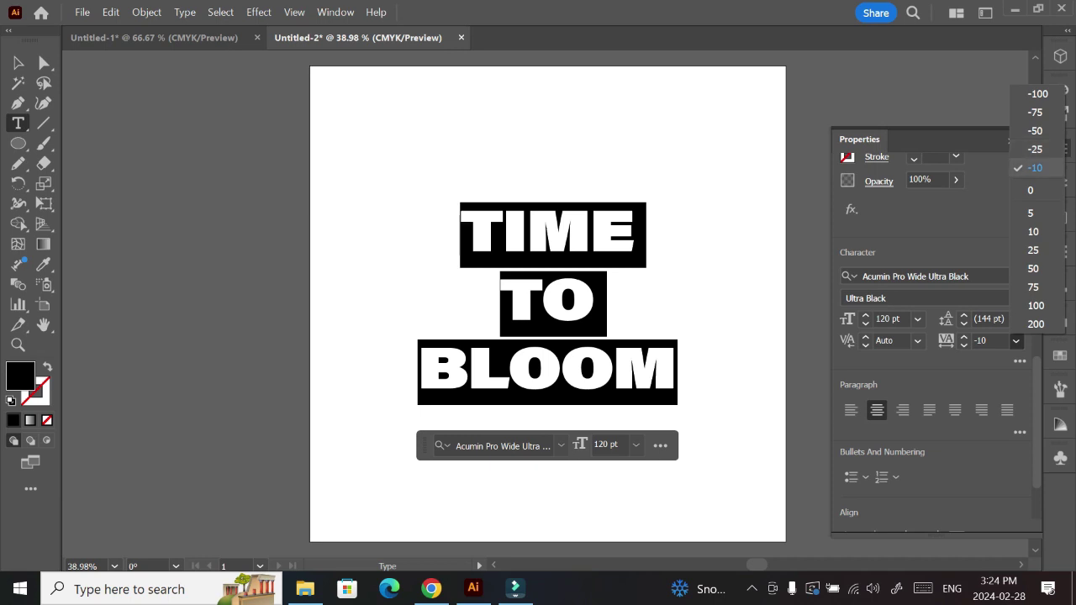
click(1035, 149)
key(Escape)
click(185, 12)
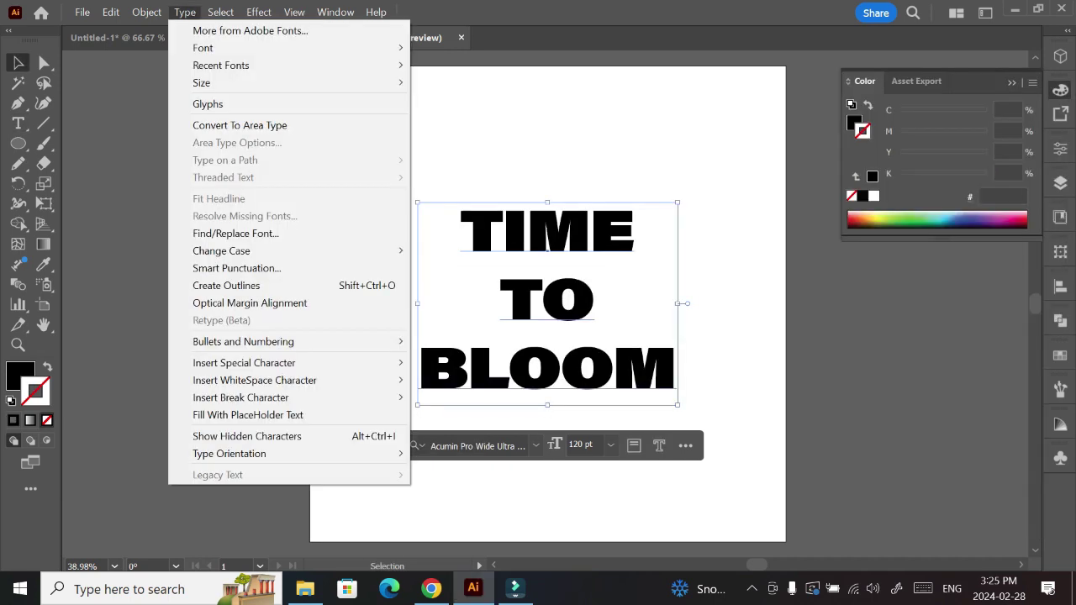
- Convert the lettering to outlines, ungroup it into separate letters, and select the T
click(227, 285)
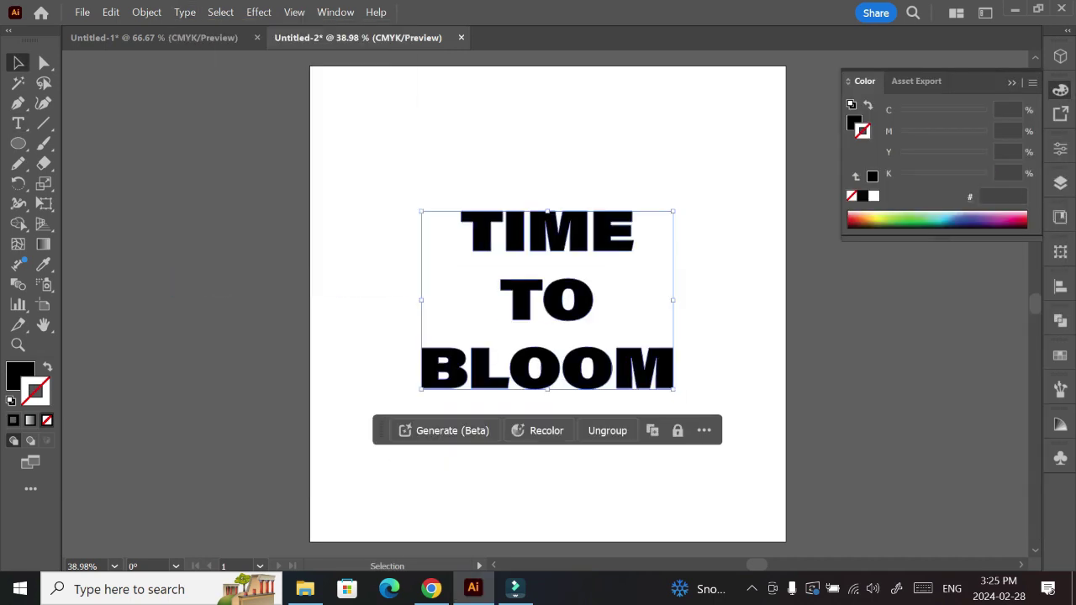
right_click(480, 194)
click(526, 459)
click(482, 229)
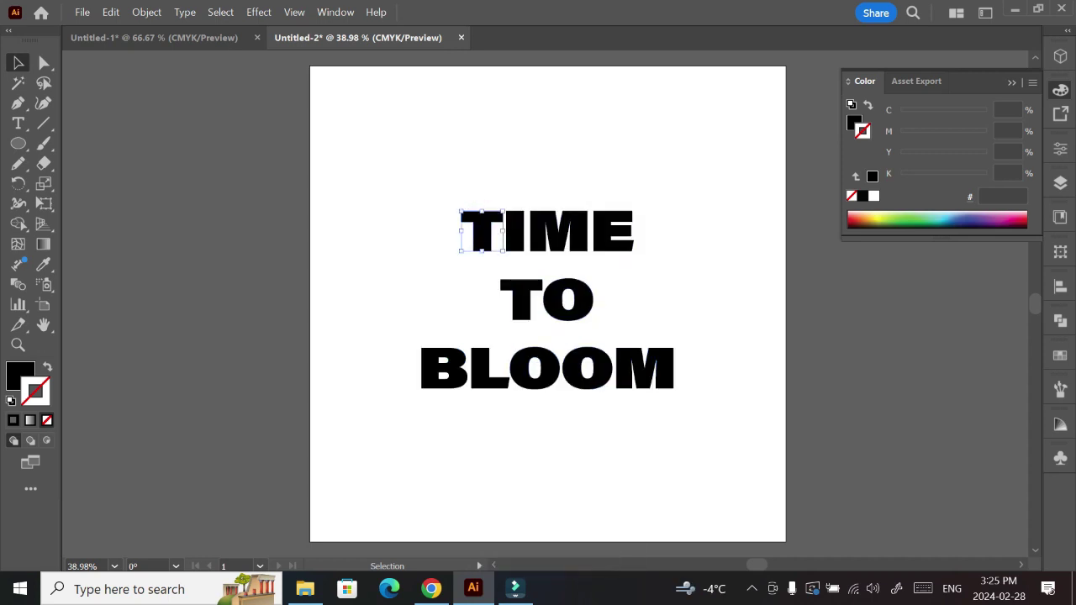
- Zoom in on the T and slant the underside of its crossbar
key(ctrl+plus)
key(ctrl+plus)
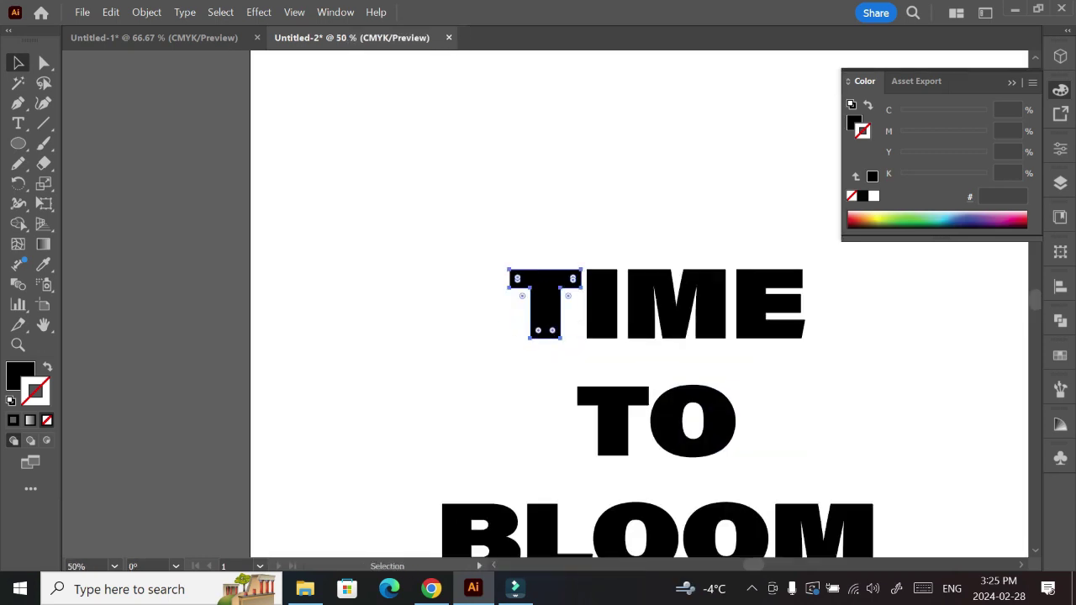
key(ctrl+plus)
key(ctrl+plus)
scroll(539, 303, right, 1)
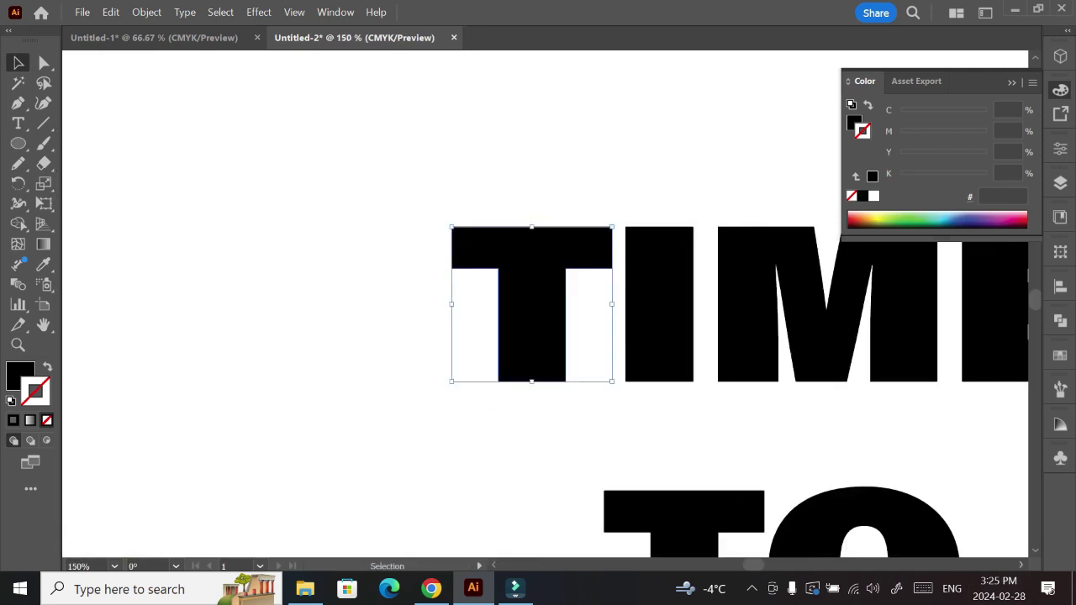
scroll(539, 302, right, 2)
scroll(538, 302, right, 4)
scroll(539, 303, right, 2)
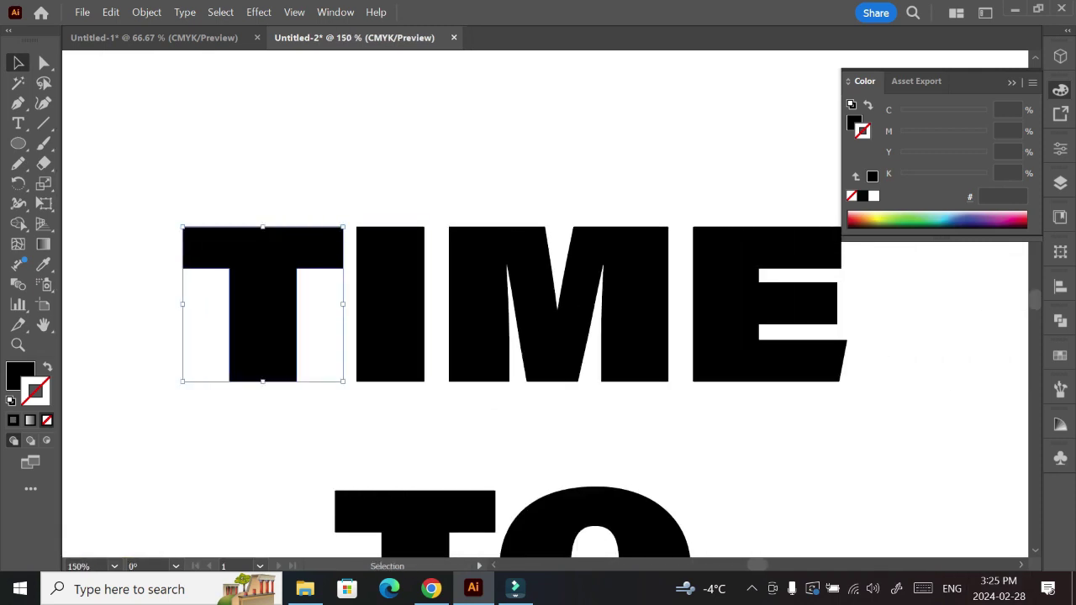
key(a)
drag(334, 261, 337, 287)
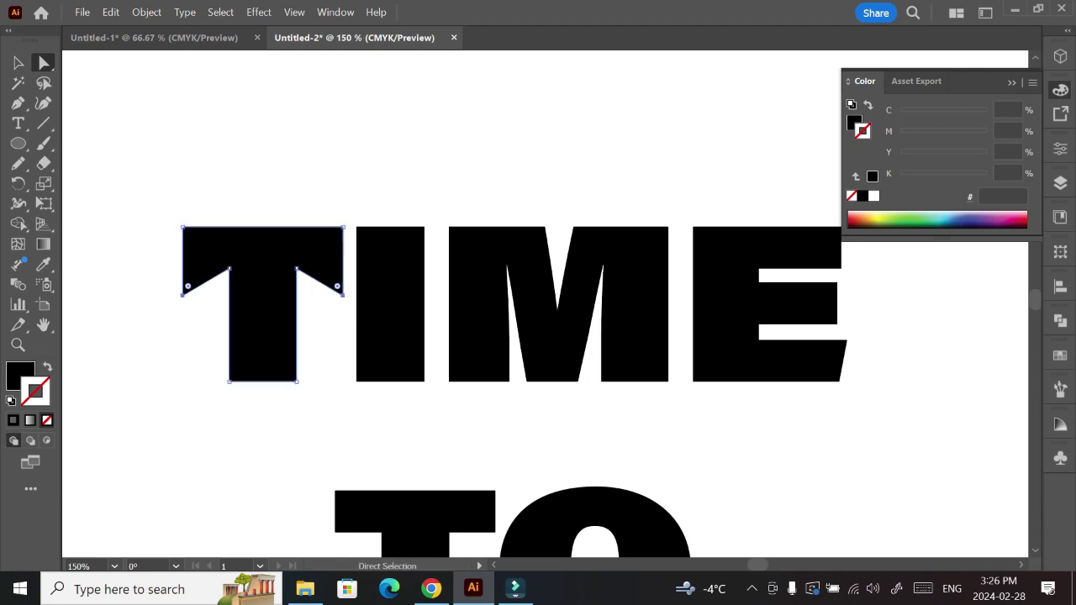
key(ctrl+shift+a)
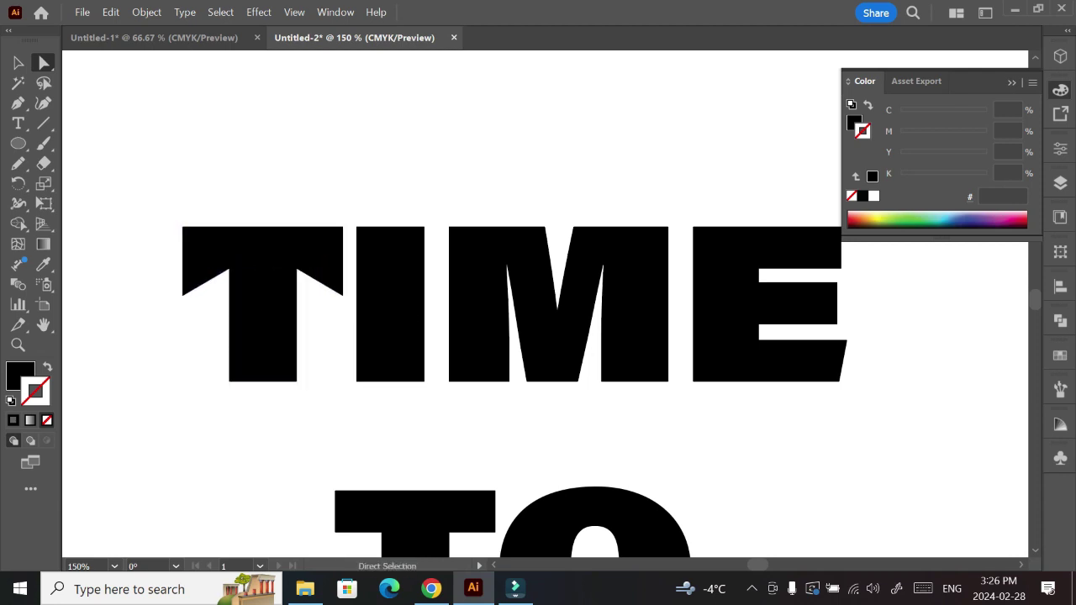
- Flare the T's stem into a wide base, realign it, and shorten the I
drag(296, 382, 313, 385)
drag(230, 382, 214, 385)
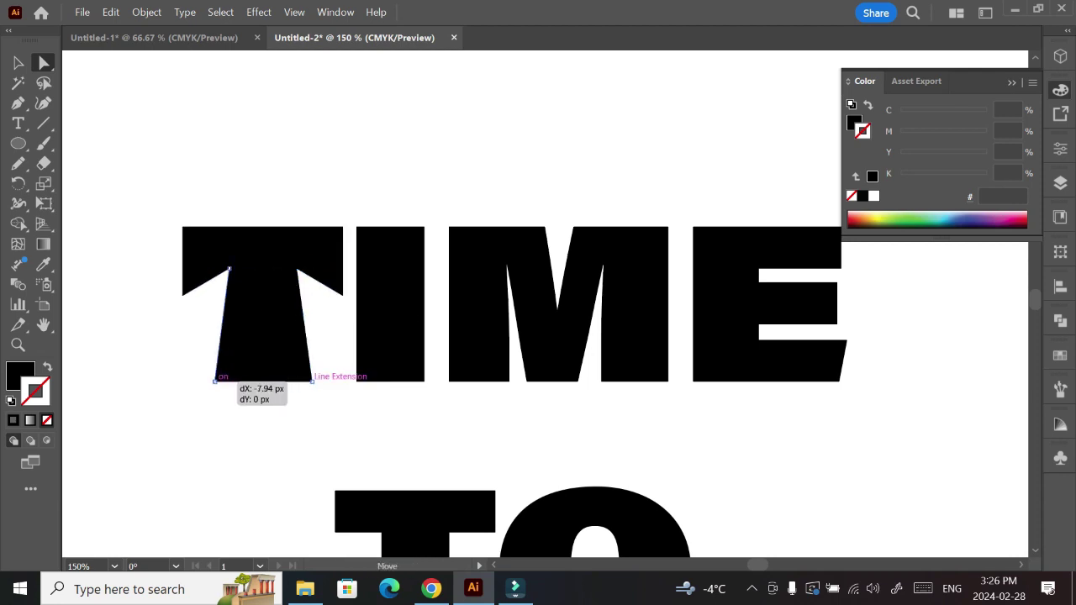
drag(252, 336, 240, 332)
drag(286, 267, 298, 272)
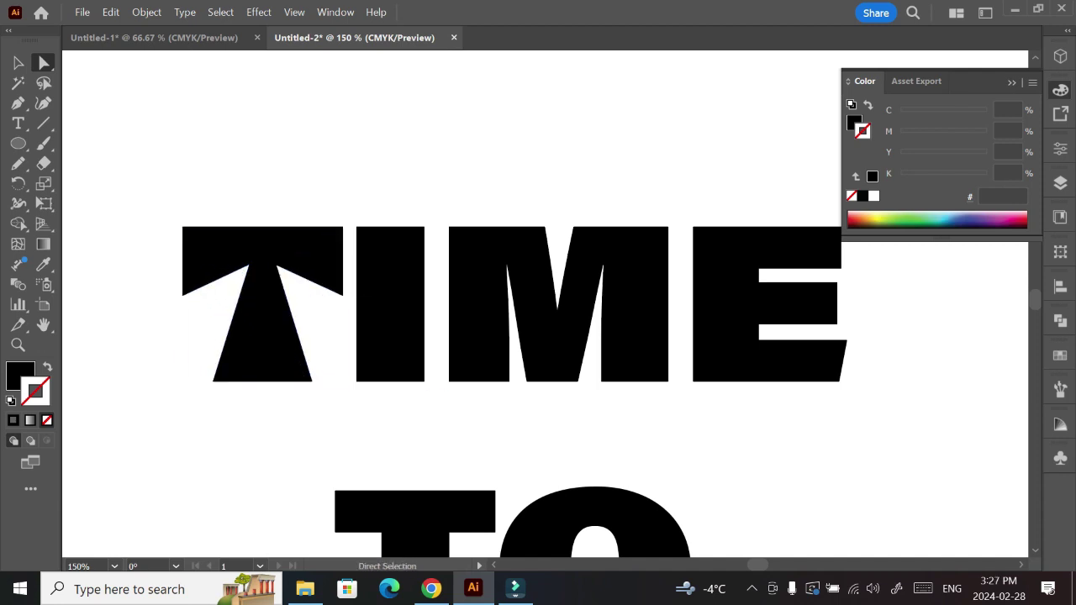
drag(424, 227, 424, 295)
- Experiment with sloping the M's top edge, undo, and lower the I's top again
click(547, 278)
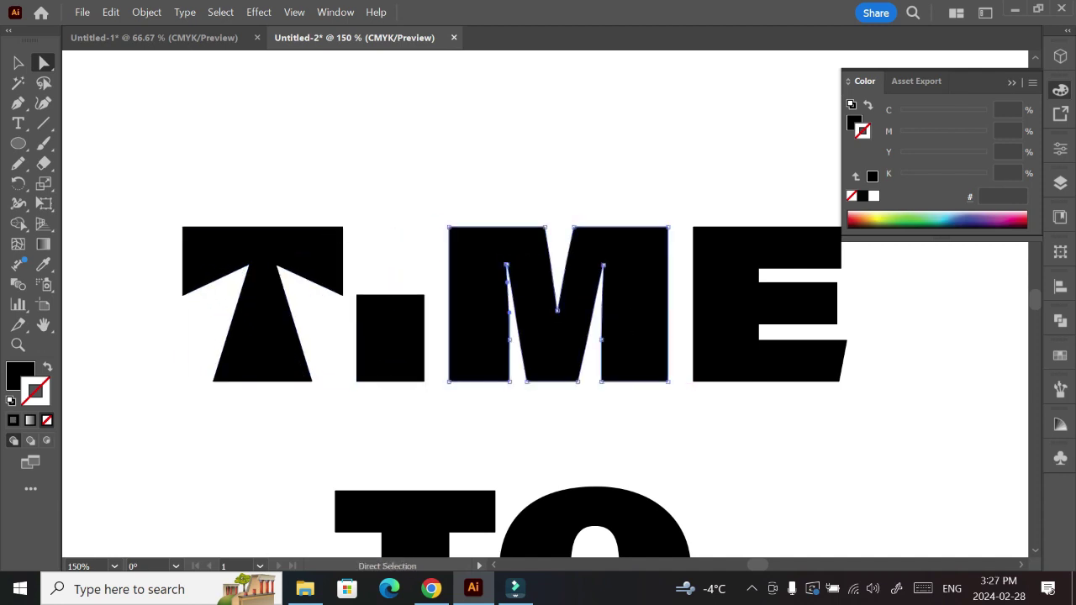
click(603, 266)
drag(538, 234, 590, 236)
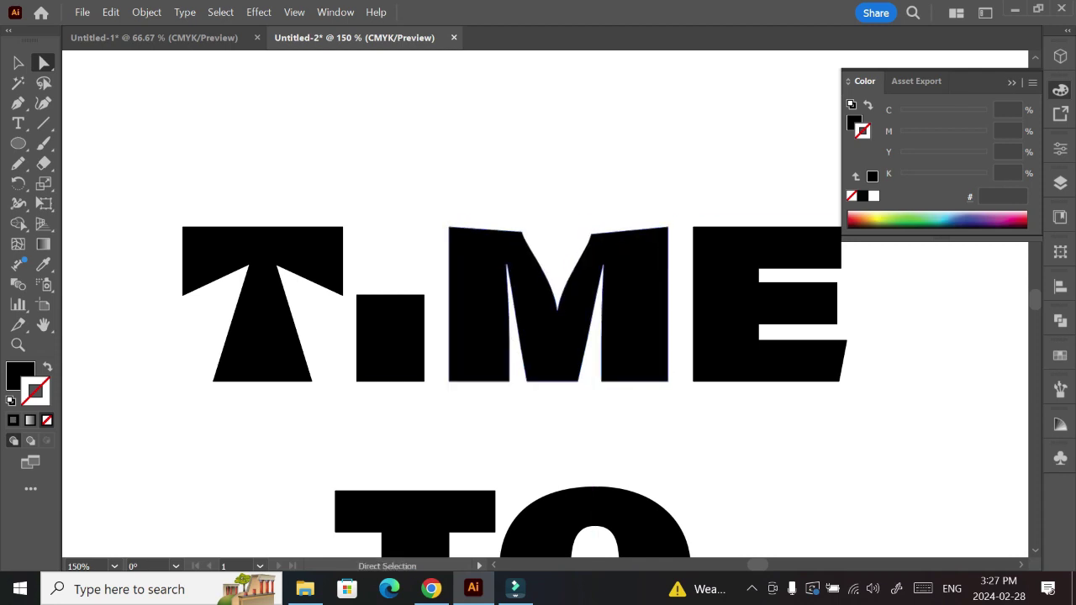
drag(538, 233, 545, 227)
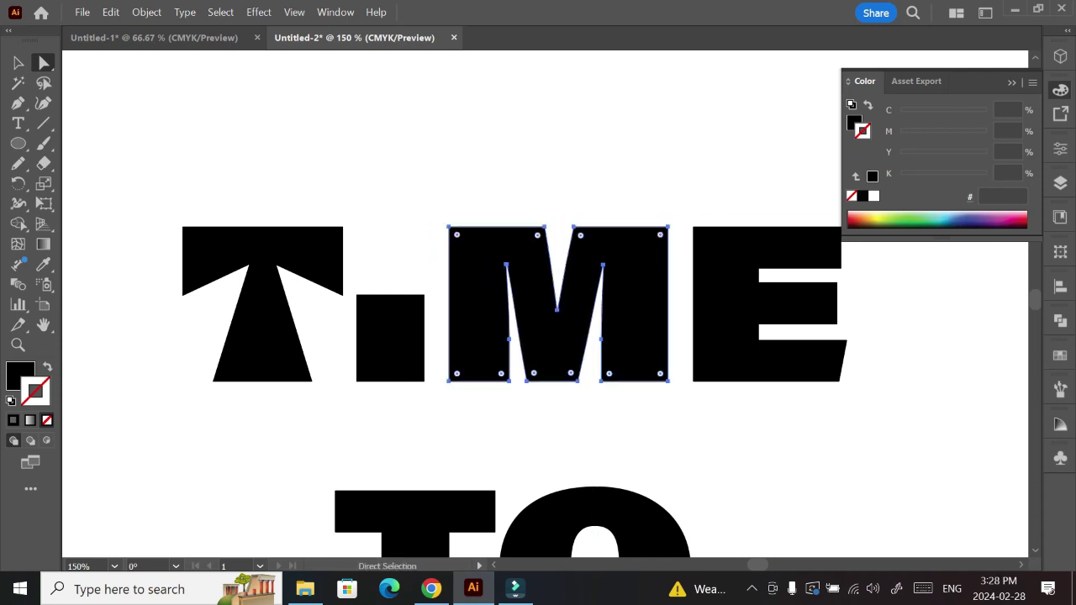
drag(556, 309, 580, 312)
key(ctrl+z)
key(ctrl+z)
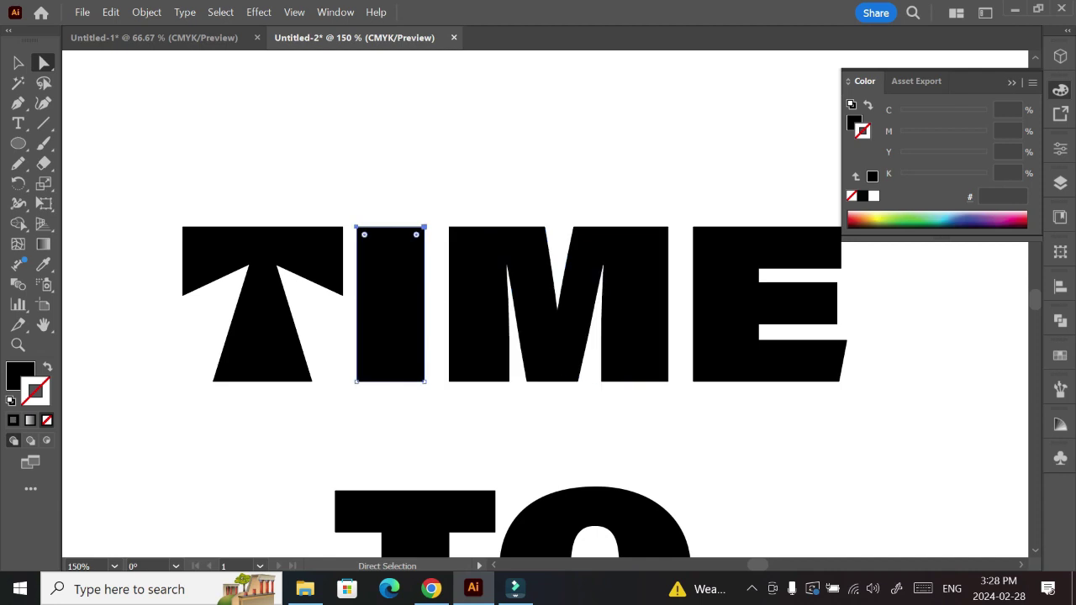
drag(391, 228, 391, 294)
- Pull the M's top corners inward and slant the E's inner arms
drag(450, 228, 483, 257)
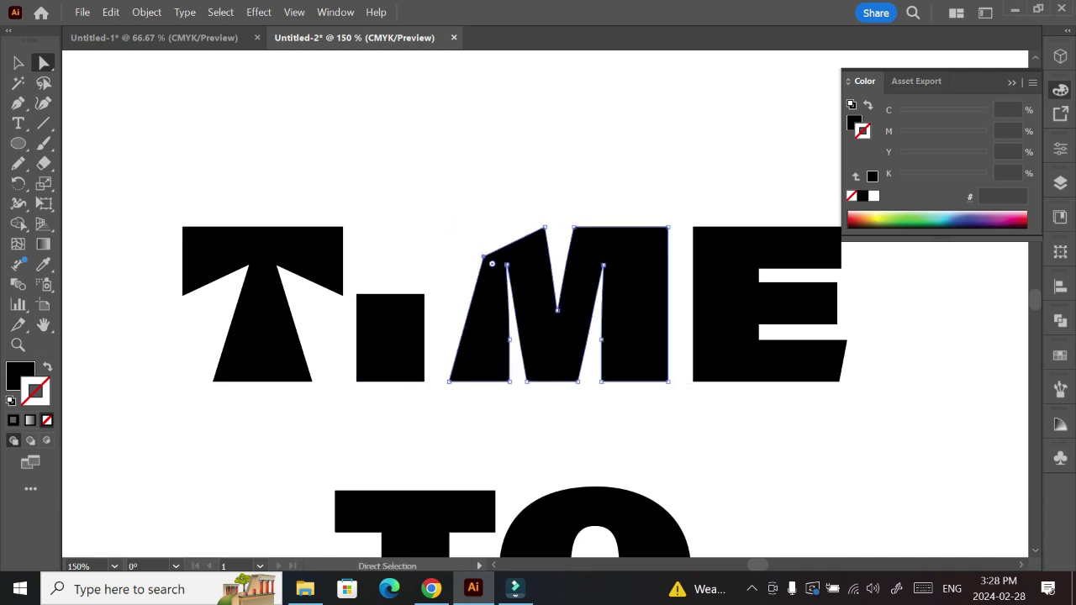
drag(668, 227, 627, 254)
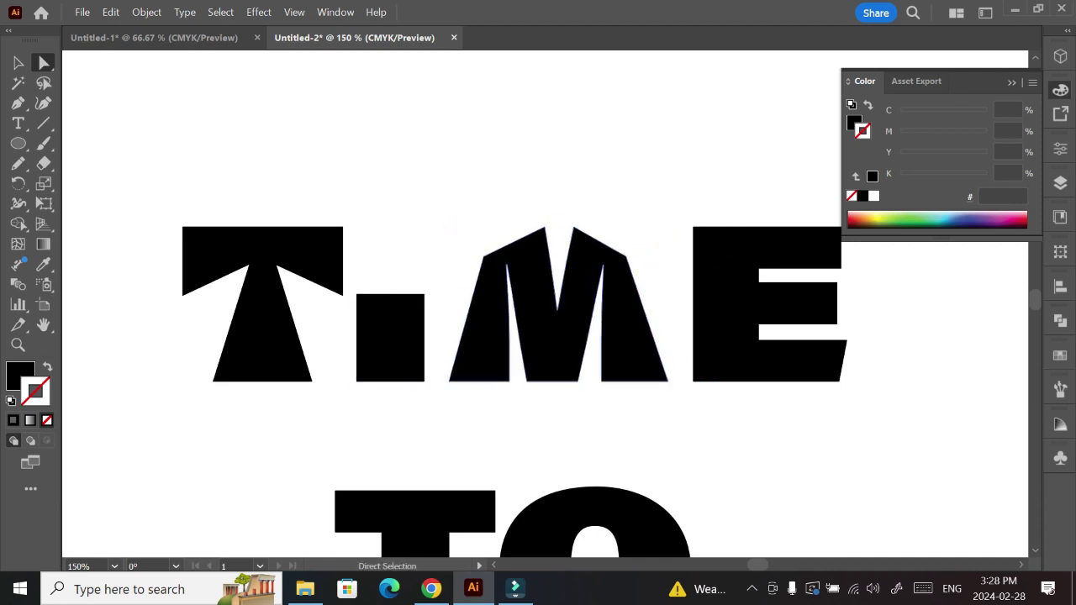
mouse_move(579, 381)
mouse_down()
mouse_move(526, 381)
mouse_move(578, 381)
mouse_up()
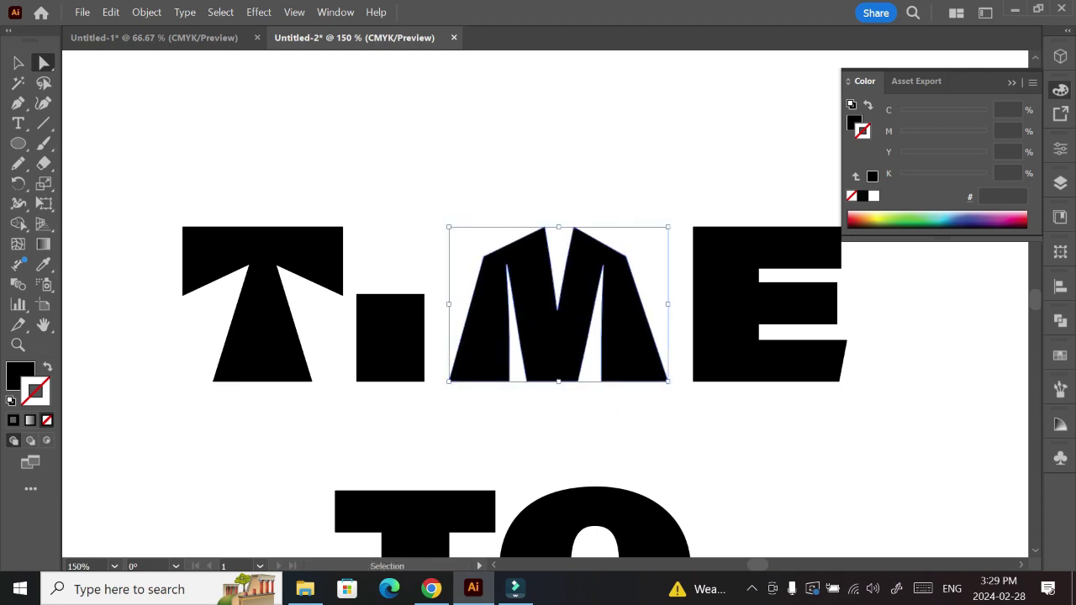
mouse_move(557, 309)
mouse_down()
mouse_move(554, 342)
mouse_move(556, 309)
mouse_move(567, 333)
mouse_move(556, 309)
mouse_up()
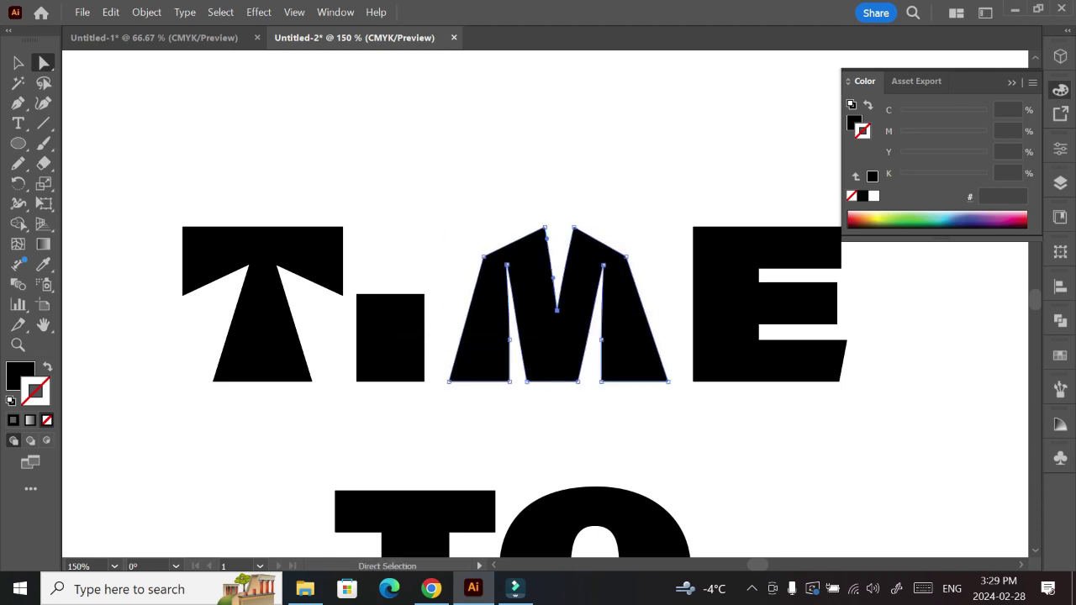
drag(759, 269, 744, 246)
drag(759, 341, 746, 352)
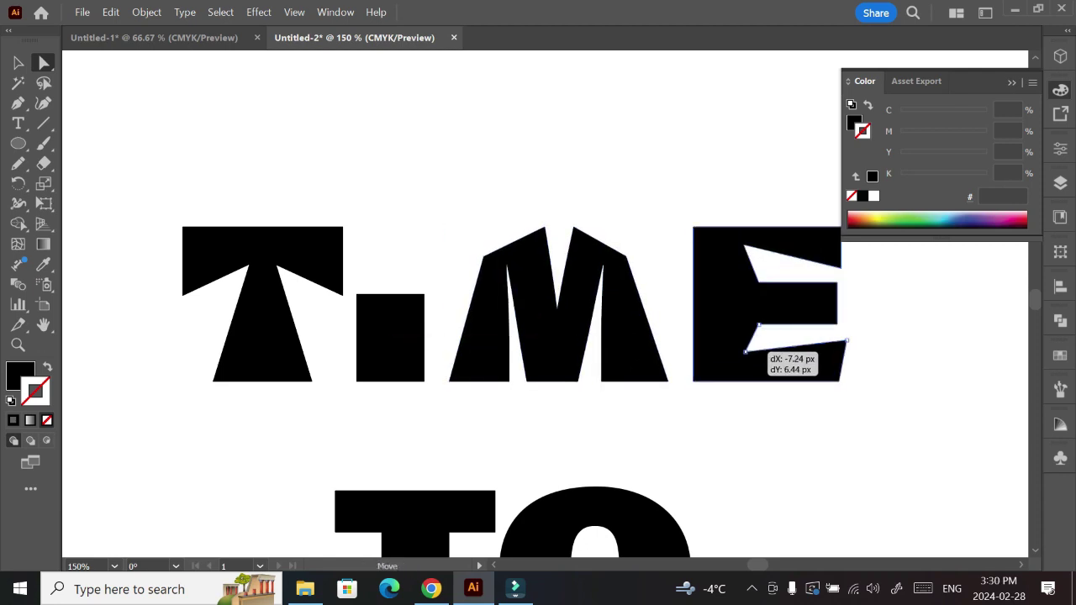
- Make the TO T's stem narrow at the top and wide at the base, lowering its crossbar edge
key(ctrl+shift+a)
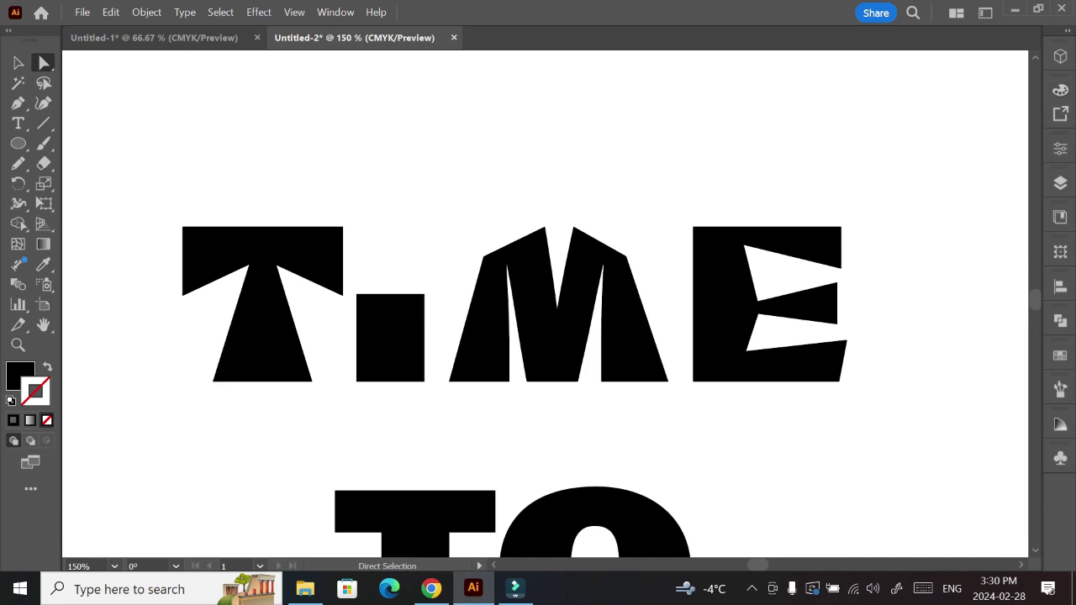
scroll(552, 304, down, 5)
scroll(552, 305, up, 2)
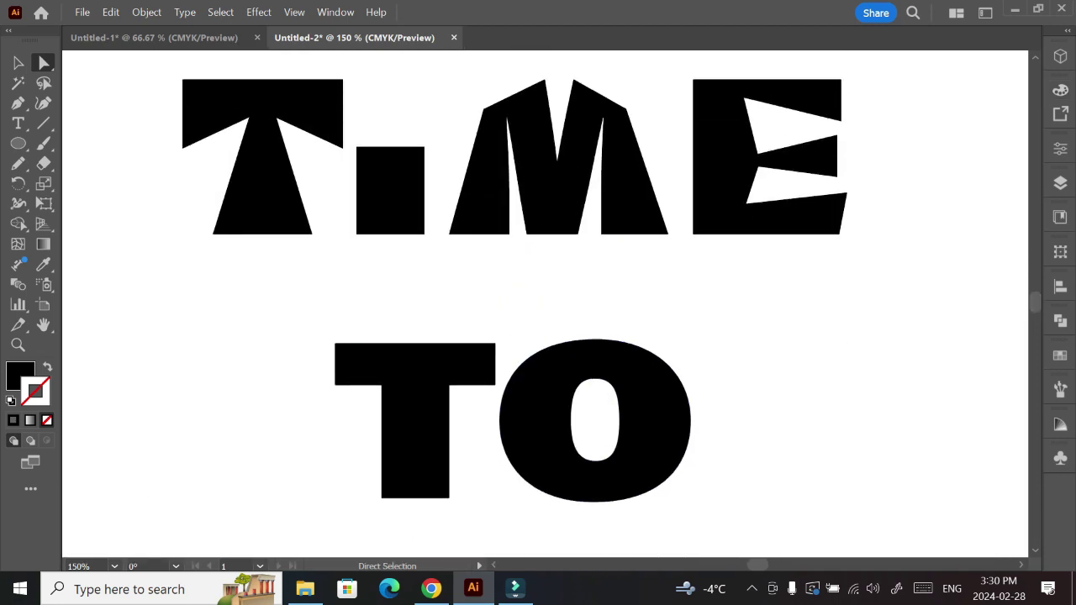
drag(450, 497, 464, 498)
drag(382, 498, 352, 498)
drag(449, 386, 430, 385)
drag(381, 385, 399, 385)
drag(352, 498, 370, 497)
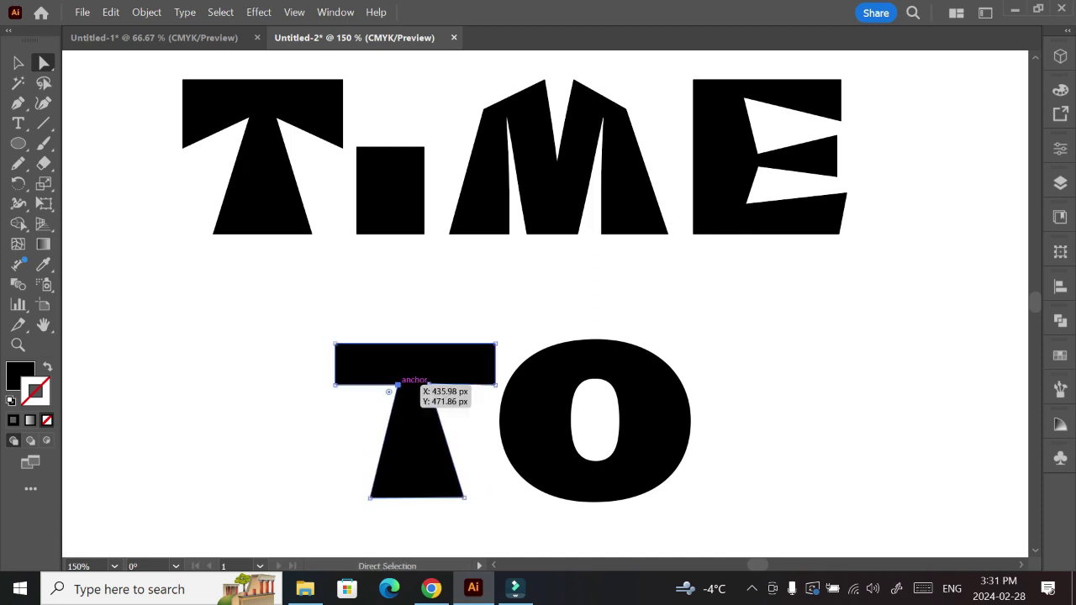
drag(397, 385, 404, 386)
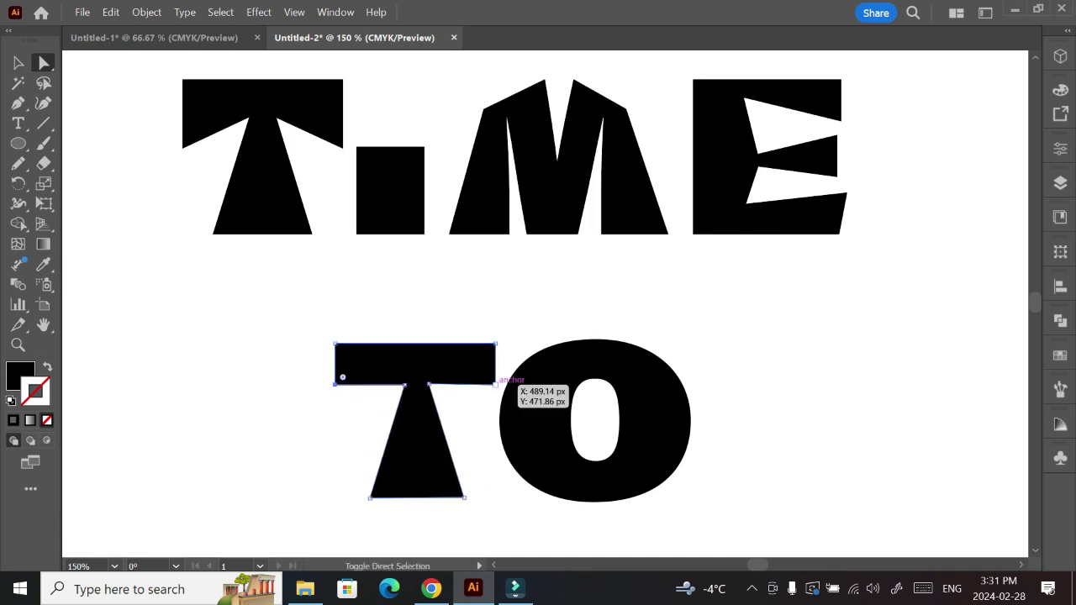
drag(496, 385, 495, 408)
- Slant the B's two counters and reshape the L's stem and foot
scroll(545, 303, down, 5)
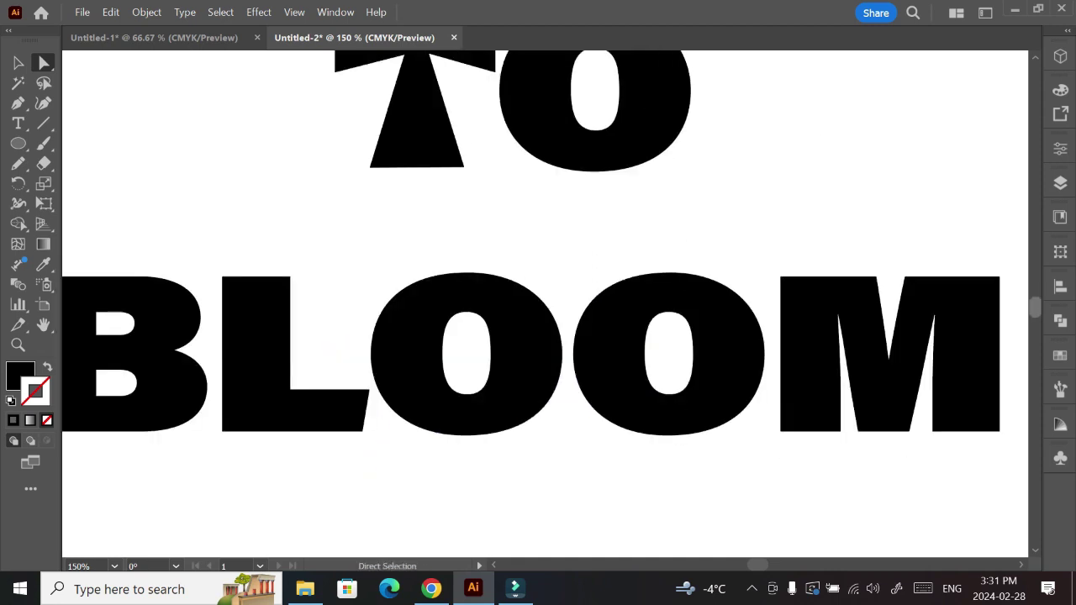
scroll(545, 302, left, 1)
scroll(545, 303, left, 1)
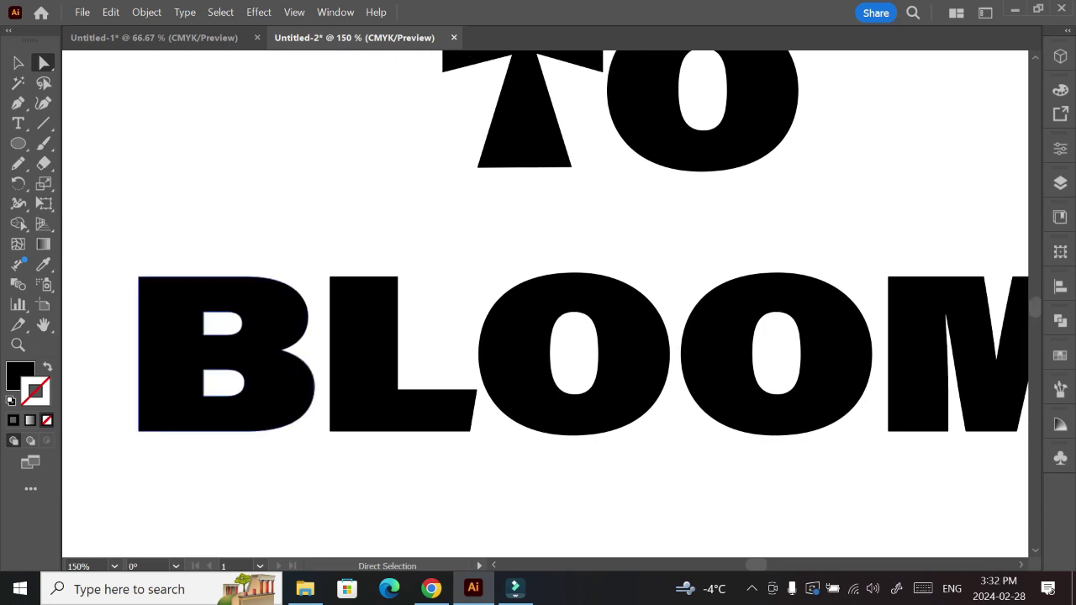
drag(204, 313, 183, 312)
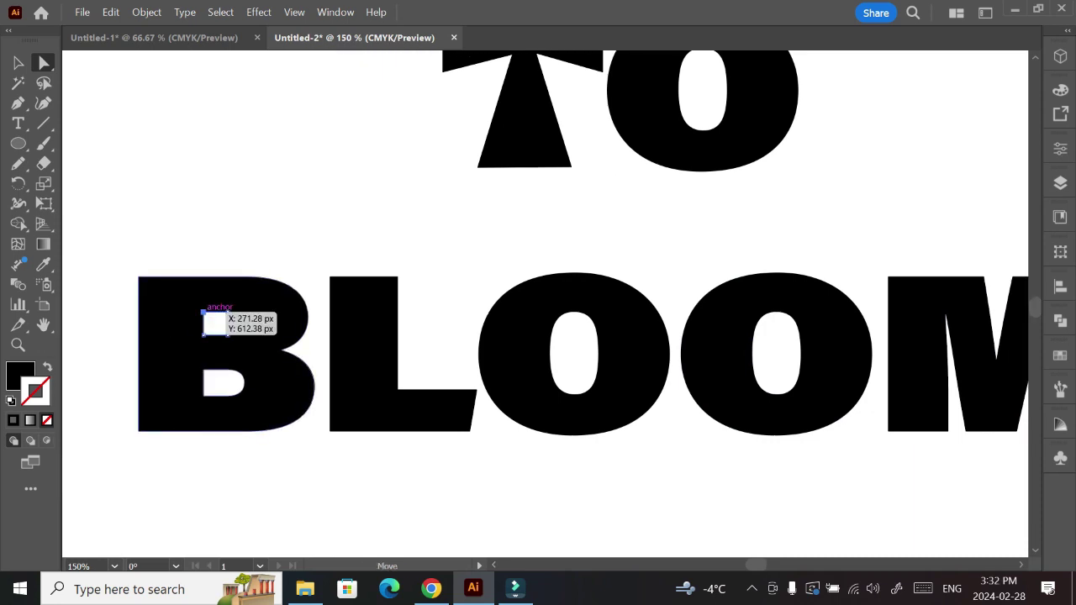
drag(203, 394, 191, 396)
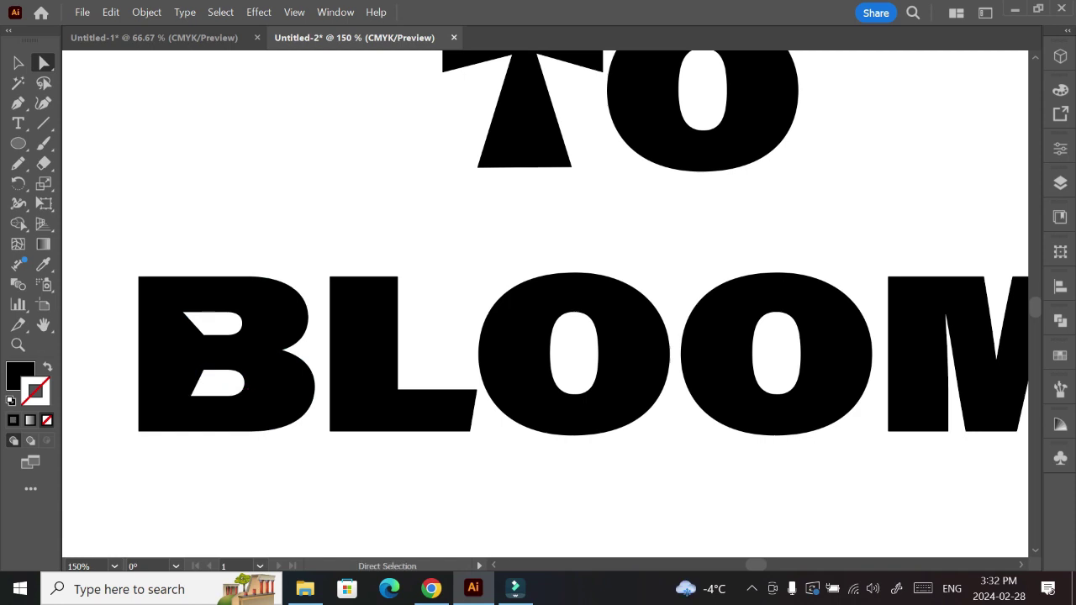
drag(478, 390, 474, 340)
drag(397, 277, 418, 278)
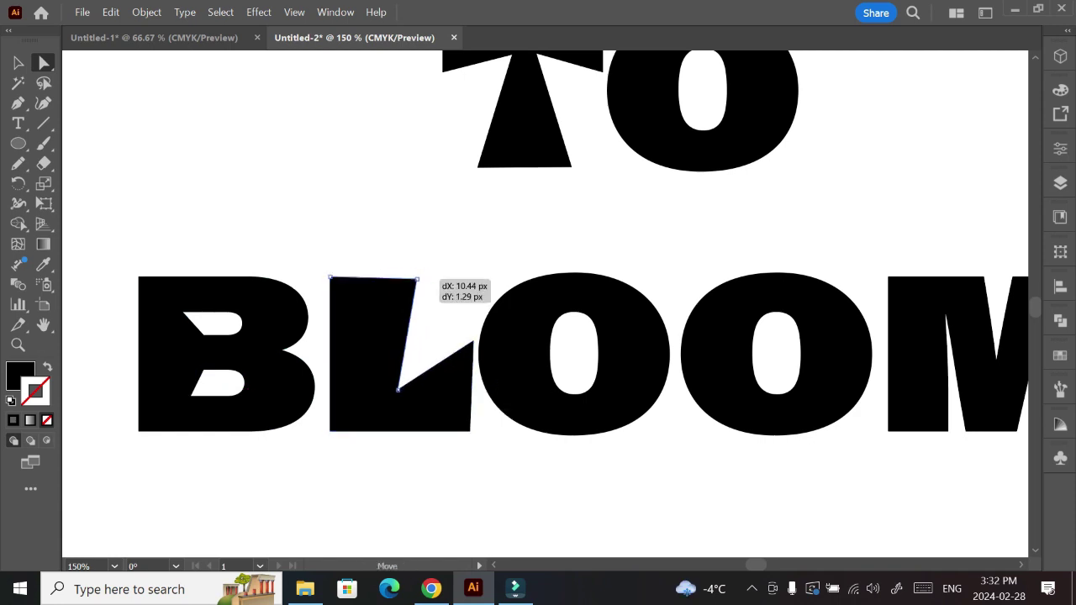
drag(397, 391, 375, 391)
- Pull the BLOOM M's top corners inward and down to slope its shoulders
scroll(375, 390, right, 3)
scroll(375, 390, right, 3)
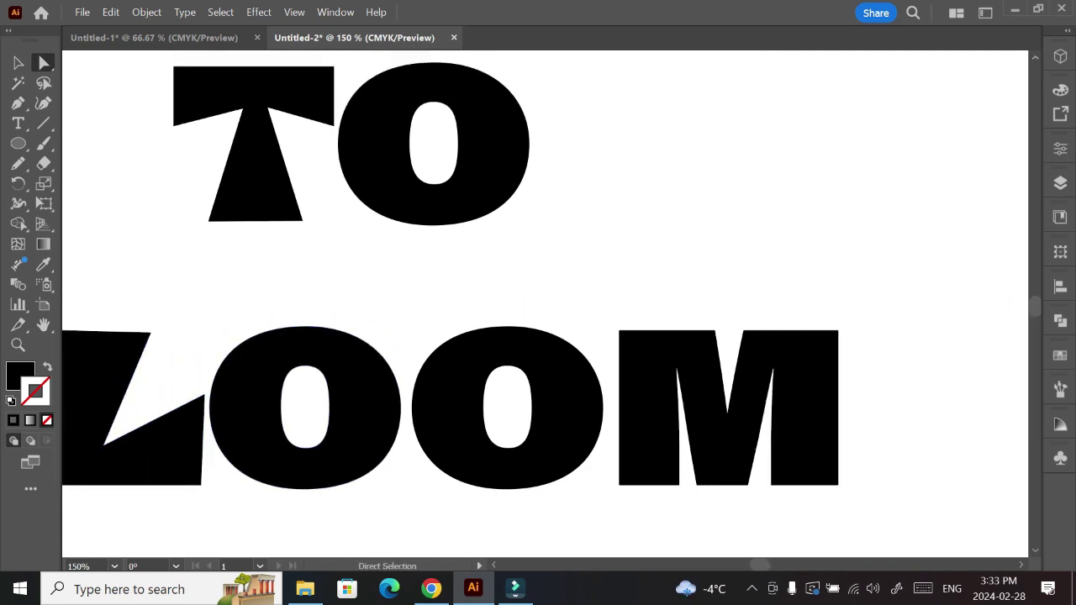
scroll(375, 390, up, 5)
scroll(538, 336, up, 2)
scroll(538, 336, down, 6)
drag(841, 332, 809, 367)
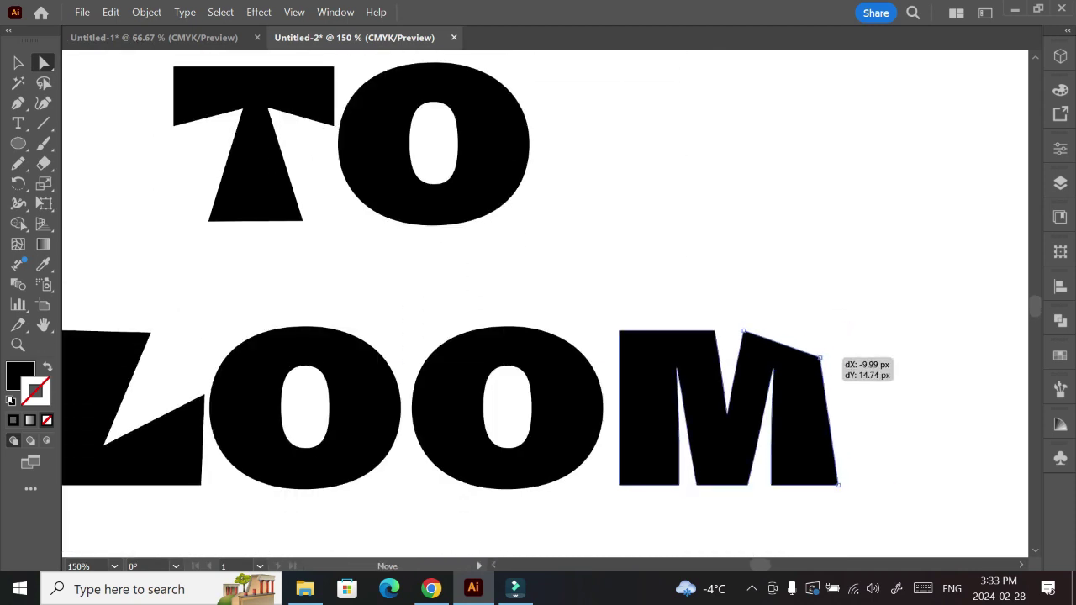
drag(620, 331, 630, 365)
- Zoom out and draw a round dot over TIME's I
key(ctrl+0)
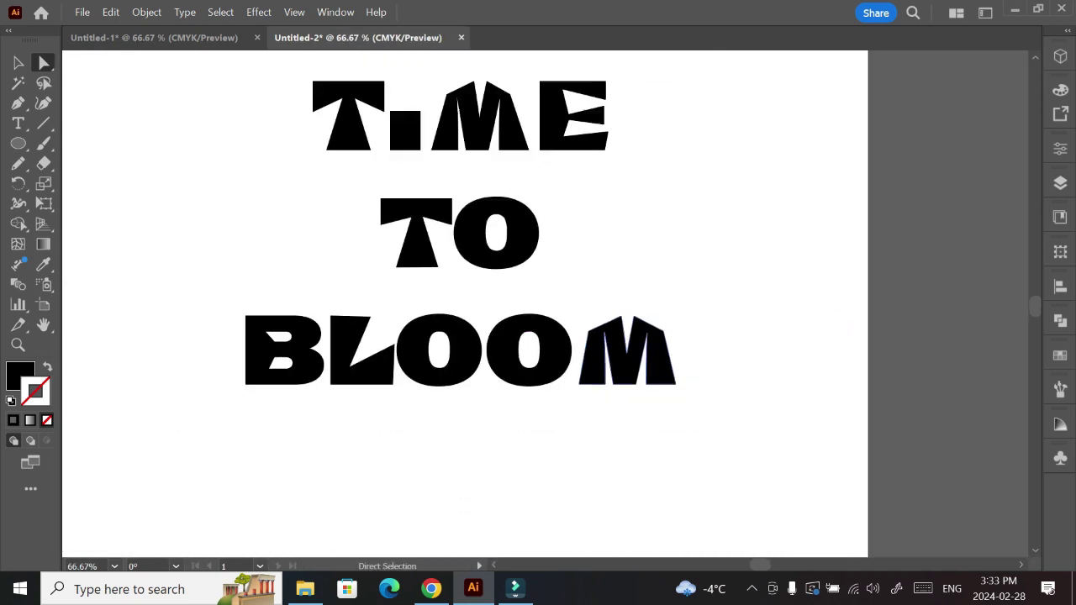
scroll(528, 261, up, 2)
drag(461, 177, 488, 203)
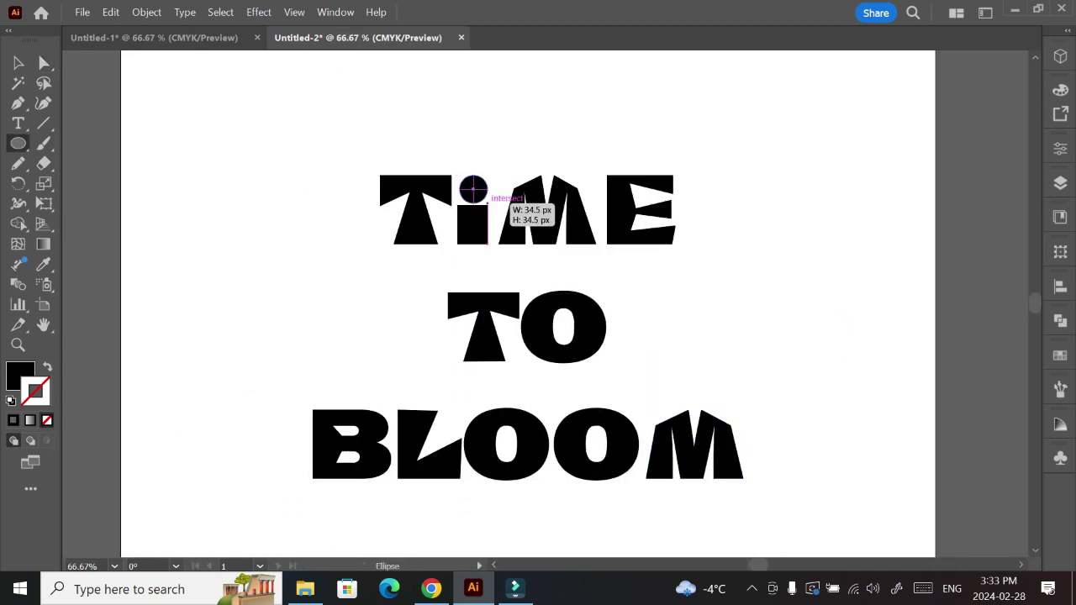
- Draw a hexagon and bloat it into black daisy petals with Pucker & Bloat
key(v)
key(ctrl+minus)
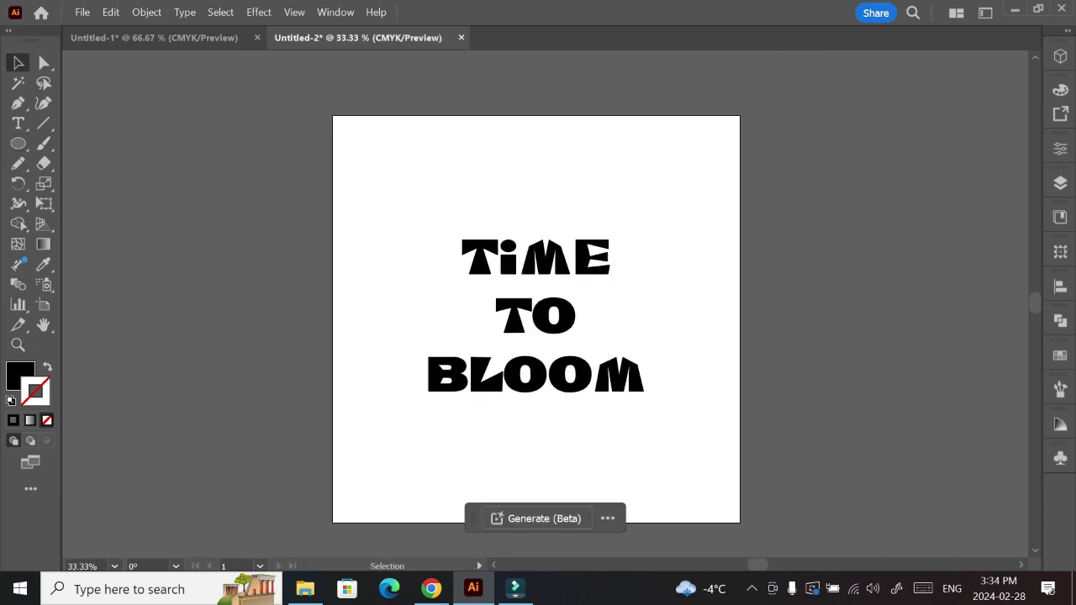
click(84, 204)
click(537, 286)
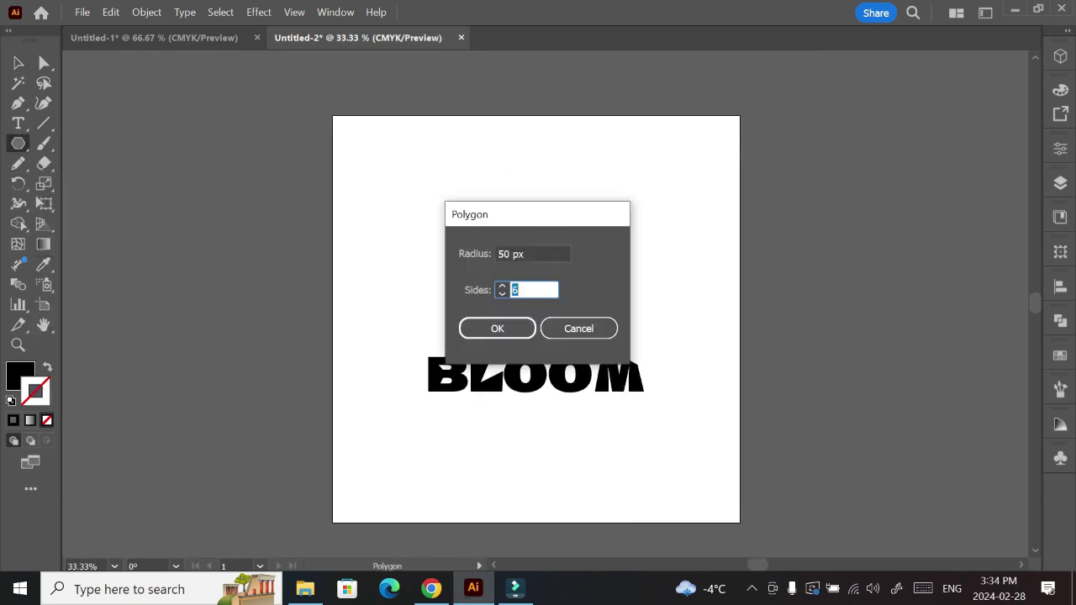
key(Return)
click(258, 12)
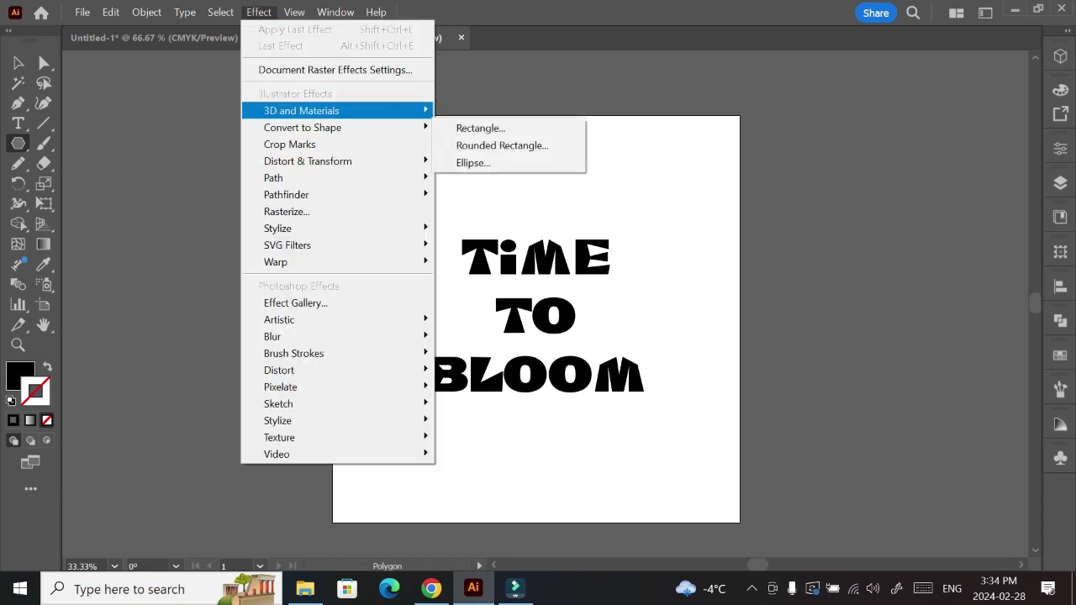
click(490, 180)
key(Return)
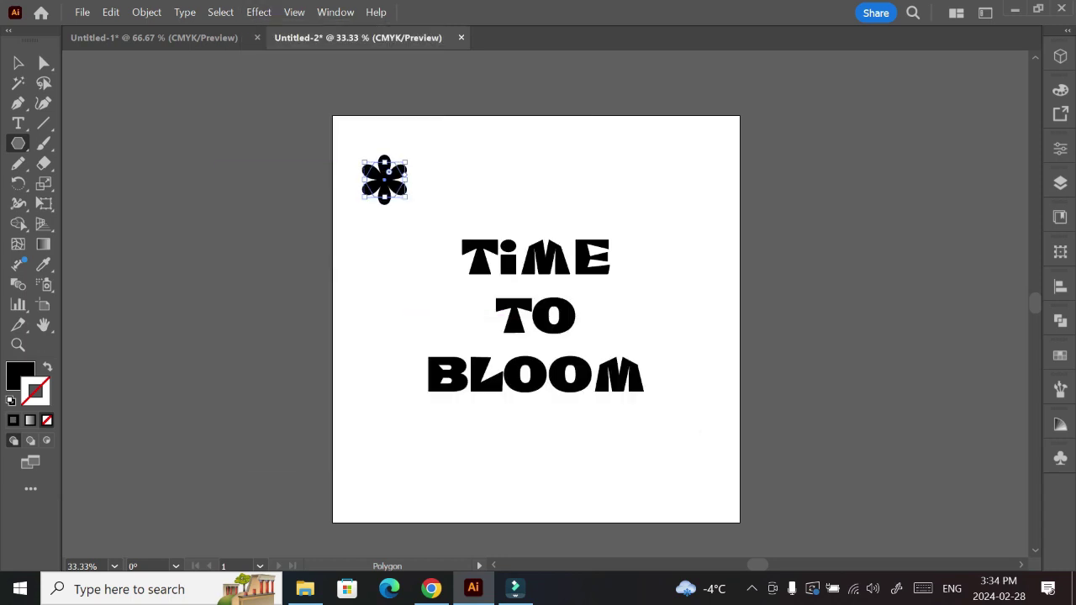
- Add a small white circle as the daisy's centre
key(v)
key(ctrl+shift+a)
key(l)
mouse_move(449, 166)
mouse_down()
mouse_move(460, 180)
mouse_move(384, 179)
mouse_up()
key(v)
key(F6)
click(874, 196)
key(ctrl+shift+a)
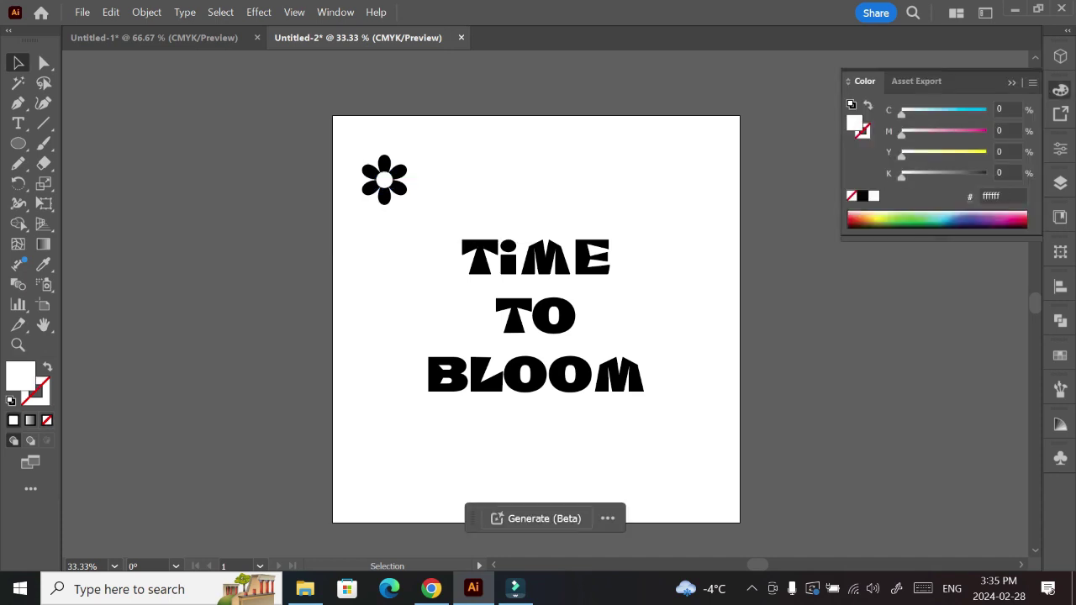
- Alt-drag about ten daisy copies around the lettering and adjust their positions
mouse_move(385, 179)
mouse_down()
mouse_move(508, 186)
mouse_move(392, 309)
mouse_up()
mouse_move(384, 179)
mouse_down()
mouse_move(644, 221)
mouse_move(664, 318)
mouse_up()
mouse_move(384, 180)
mouse_down()
mouse_move(413, 435)
mouse_move(540, 442)
mouse_move(653, 160)
mouse_up()
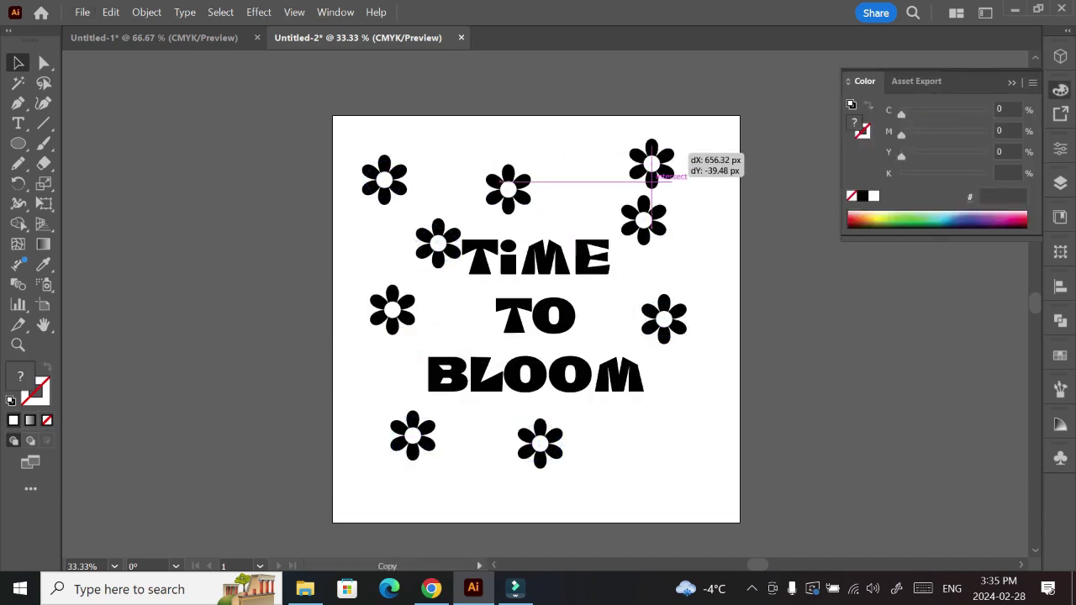
drag(393, 309, 458, 318)
drag(540, 442, 672, 460)
drag(508, 186, 550, 185)
drag(437, 240, 397, 254)
drag(384, 180, 404, 160)
drag(551, 186, 521, 174)
drag(644, 221, 672, 251)
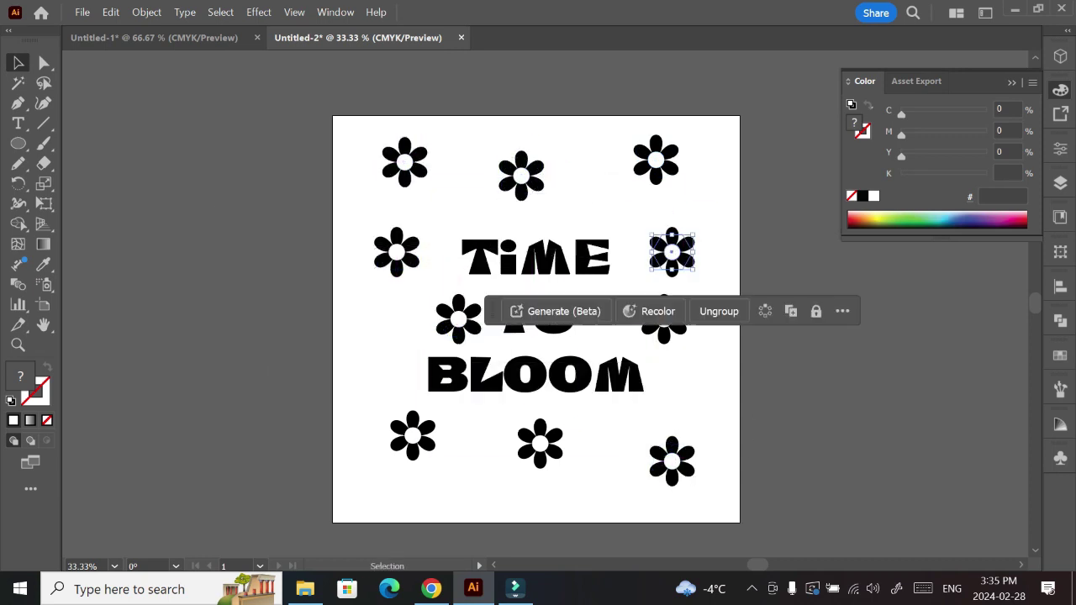
- Draw a small three-sided polygon and place it on top of TIME's M
alt+click(18, 143)
click(448, 204)
text(3)
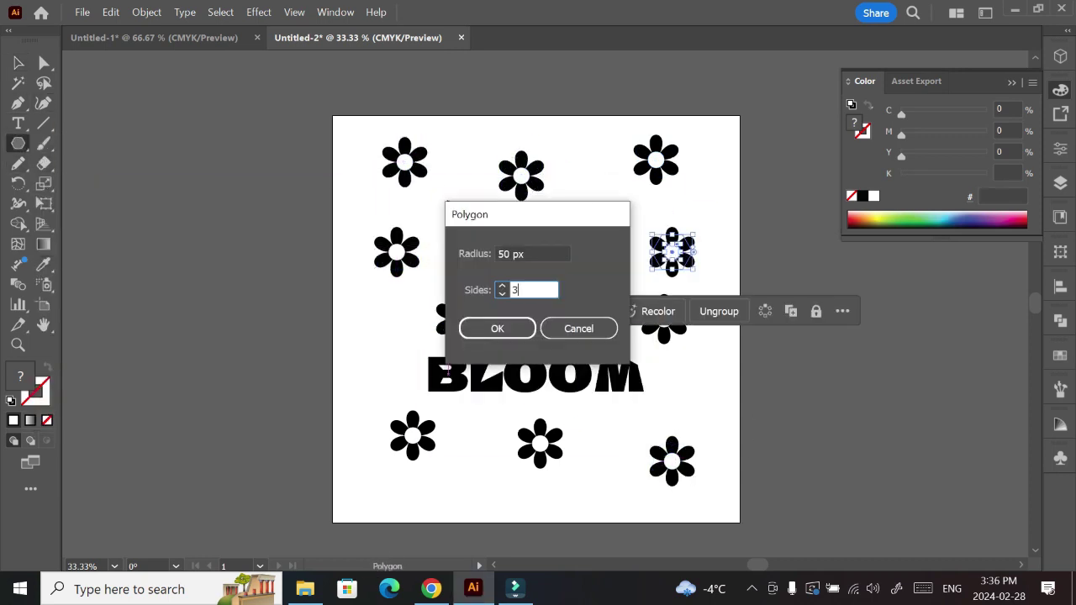
key(Return)
key(a)
mouse_move(449, 220)
mouse_down()
mouse_move(541, 224)
mouse_move(547, 242)
mouse_up()
key(v)
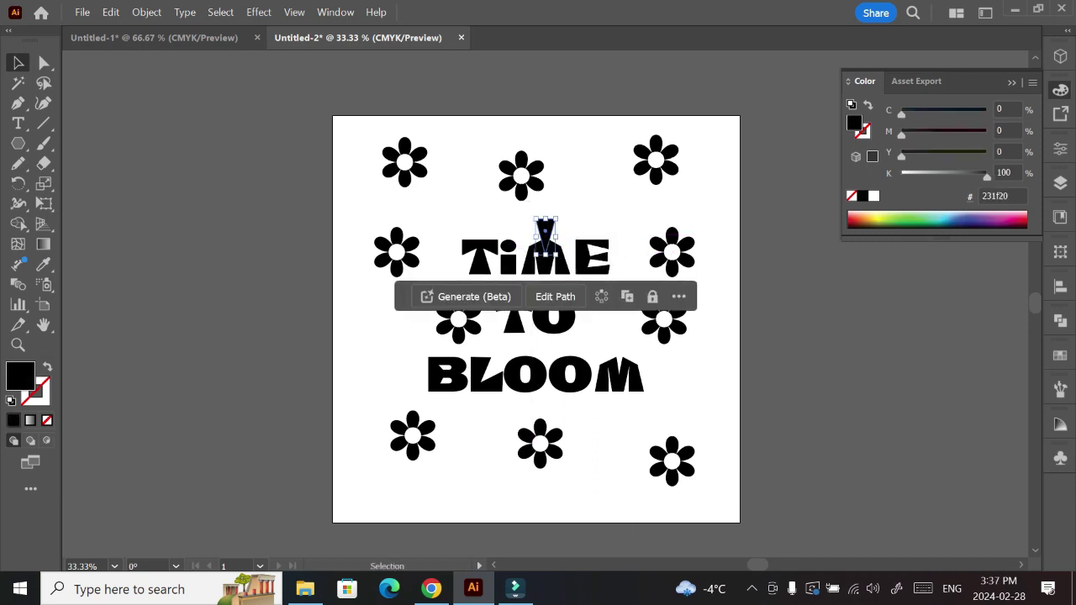
click(354, 211)
- Shape the sprout with the Pencil tool, then select it and bring up its context menu
key(n)
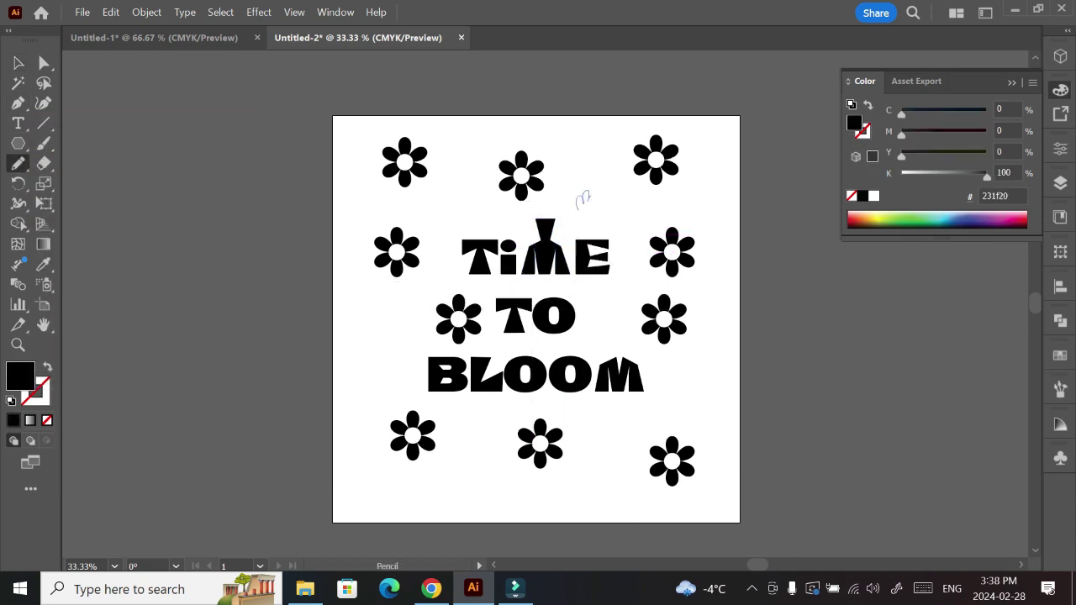
key(v)
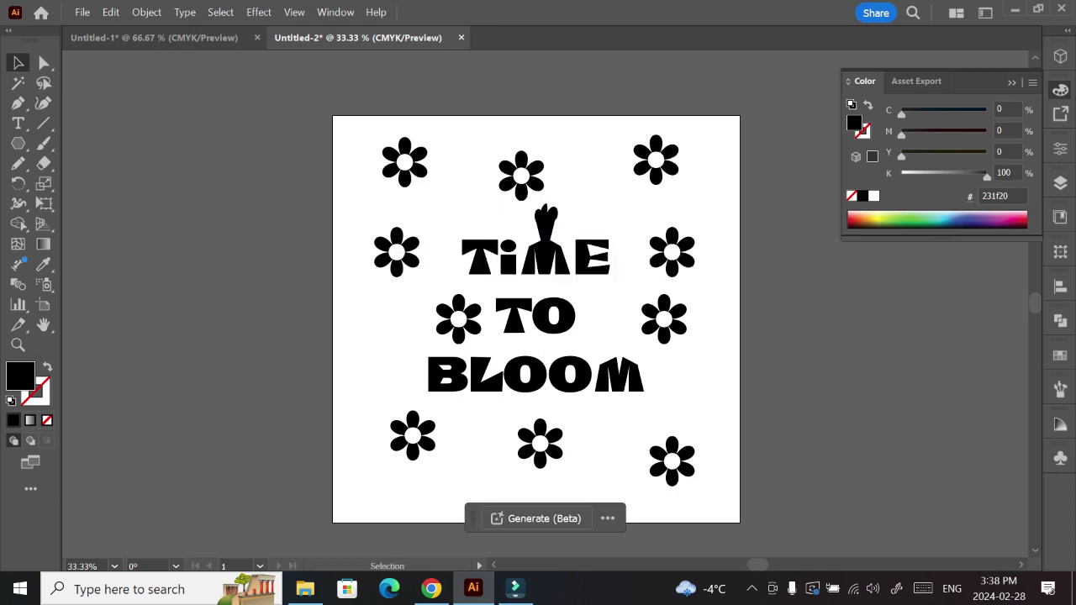
click(544, 214)
right_click(544, 215)
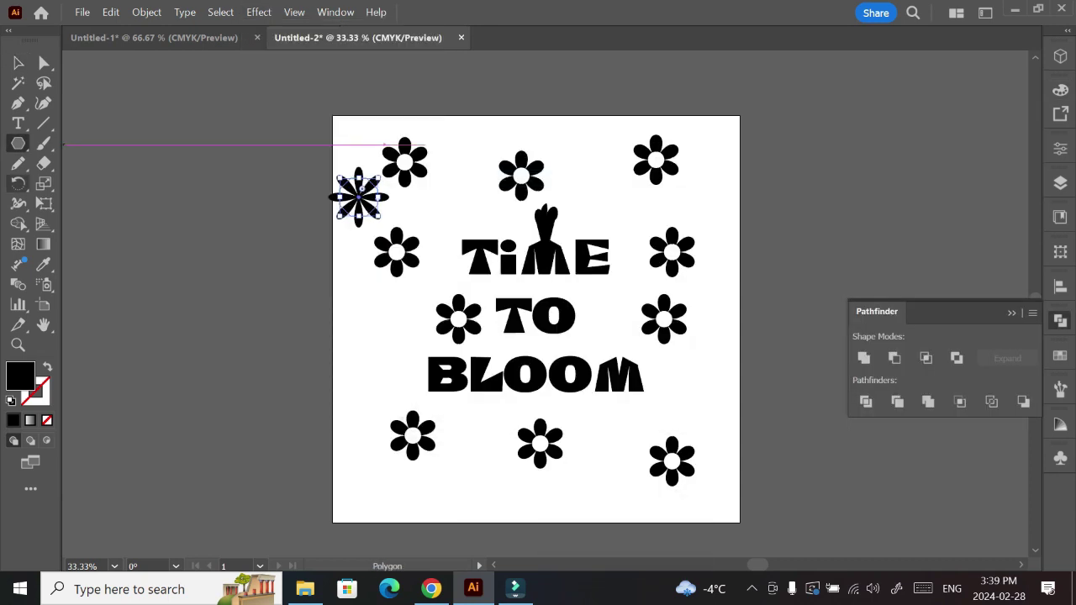
- Pencil and smooth a curved stem under the star flower, group them, and move it beside TIME
drag(348, 254, 344, 322)
drag(17, 163, 93, 204)
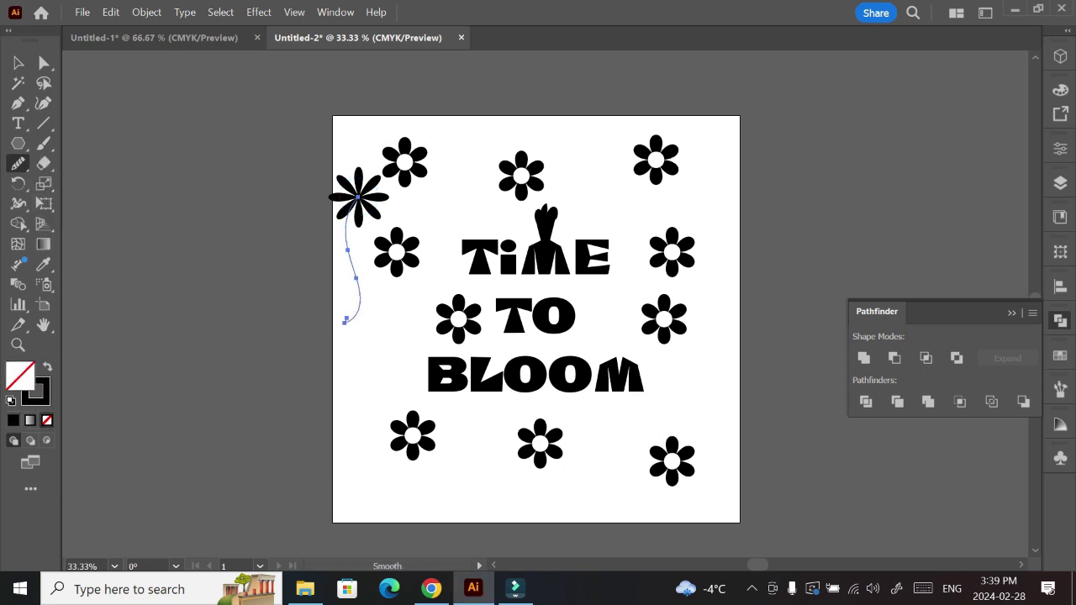
key(v)
drag(326, 152, 374, 332)
right_click(360, 252)
click(395, 319)
mouse_move(360, 251)
mouse_down()
mouse_move(372, 315)
mouse_move(457, 304)
mouse_move(429, 322)
mouse_up()
- Erase the stem's bottom tip and tuck small flower copies into BLOOM's O's
key(shift+e)
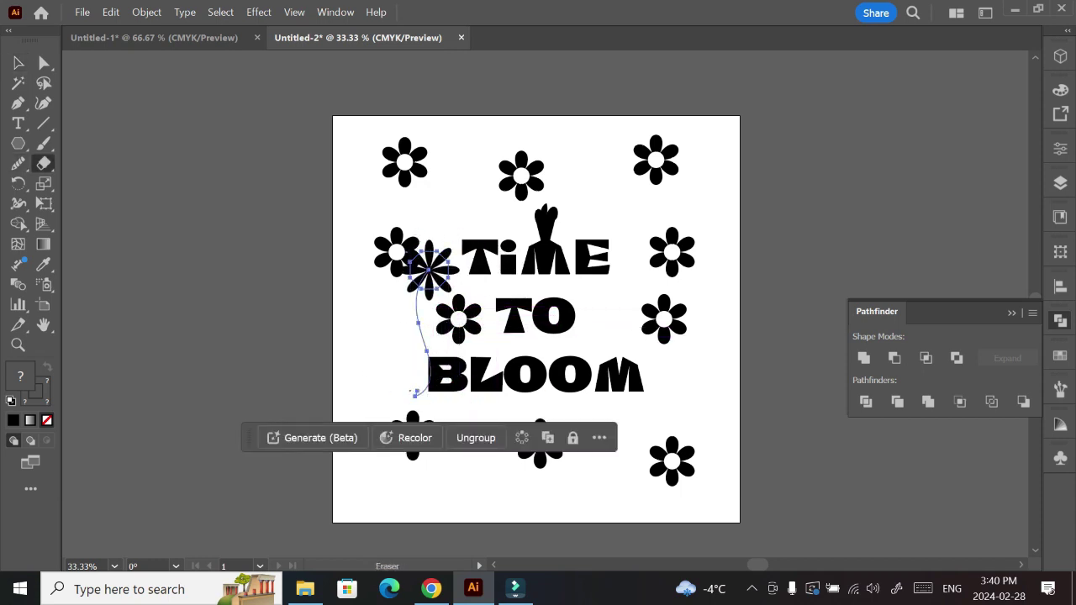
drag(417, 392, 427, 386)
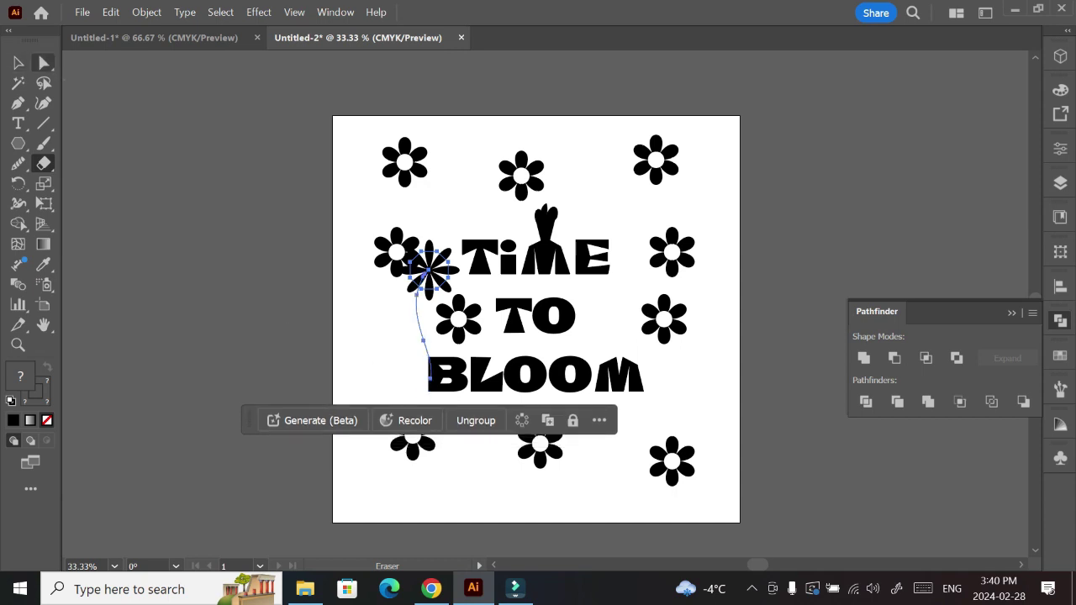
key(v)
drag(396, 253, 373, 180)
click(459, 318)
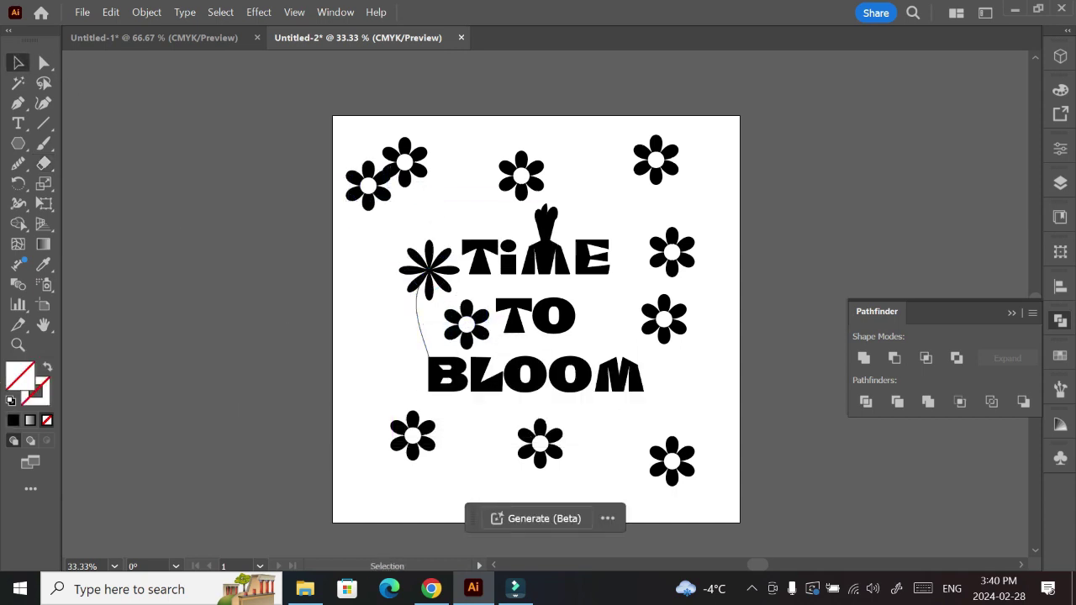
key(ctrl+plus)
key(ctrl+plus)
mouse_move(198, 67)
mouse_down()
mouse_move(189, 278)
mouse_move(594, 443)
mouse_move(504, 443)
mouse_move(594, 443)
mouse_up()
key(ctrl+shift+a)
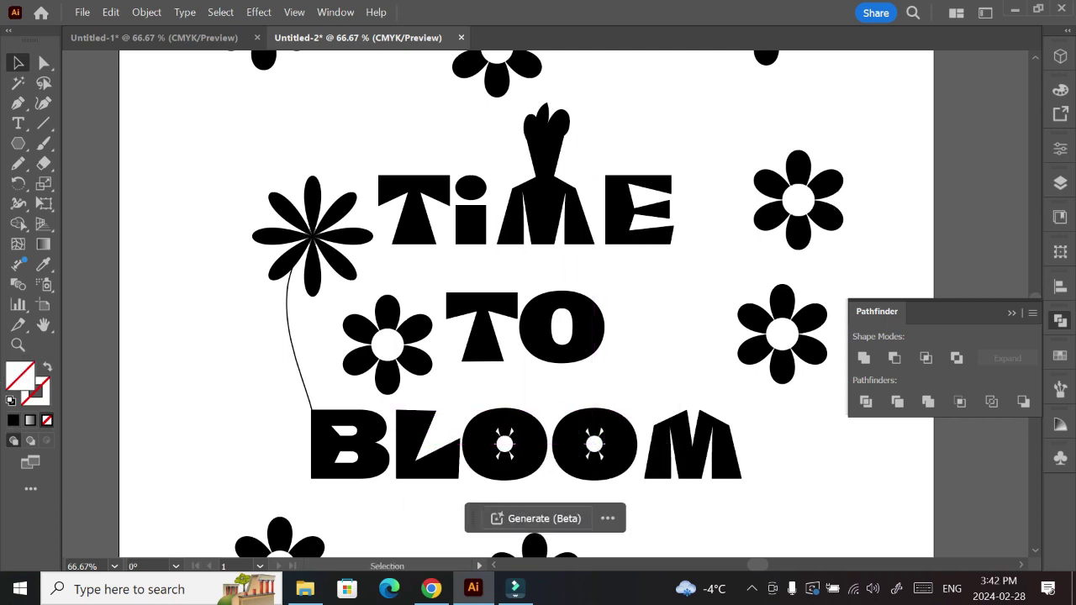
- Alt-drag a copy of the stemmed asterisk flower beside BLOOM's M
scroll(530, 302, up, 2)
drag(594, 510, 561, 396)
key(ctrl+minus)
key(ctrl+minus)
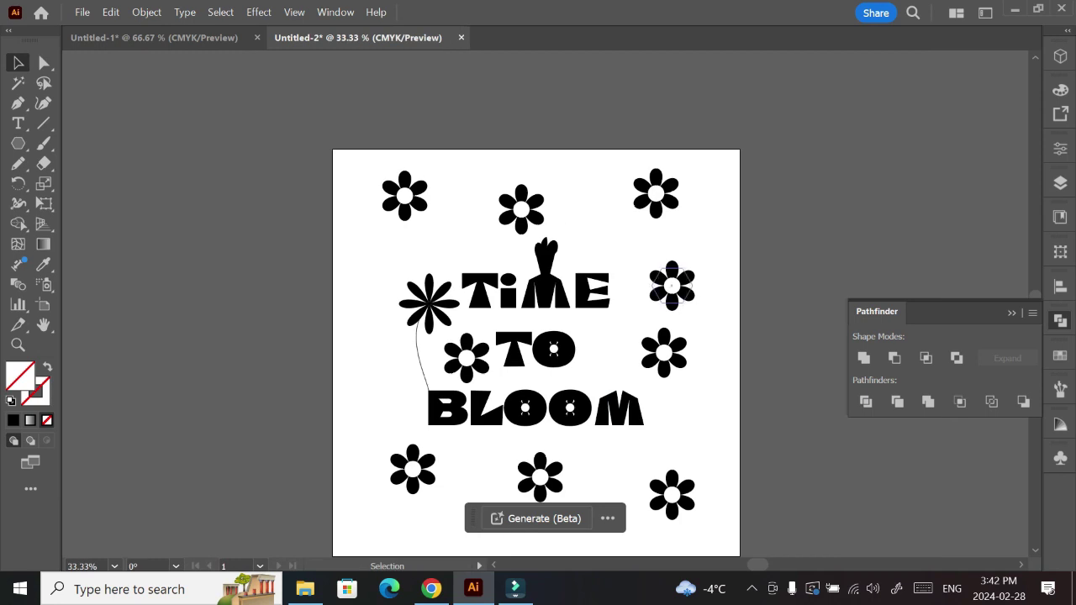
drag(437, 294, 630, 337)
right_click(631, 336)
click(651, 471)
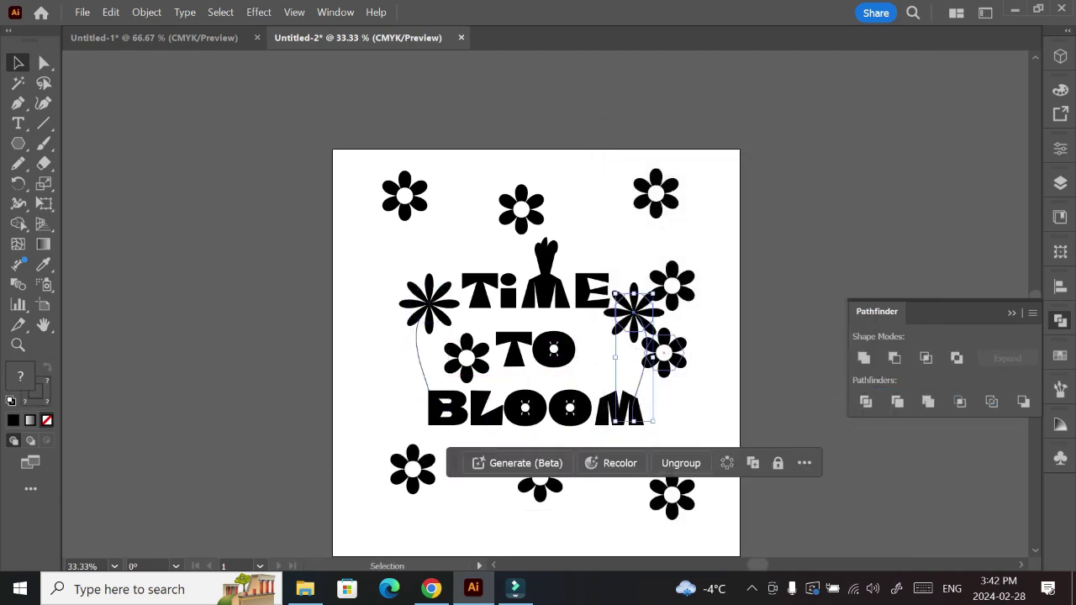
- Shift the daisy right of TIME up-right and the daisy near the M rightward
drag(673, 286, 702, 240)
drag(663, 353, 694, 366)
click(635, 302)
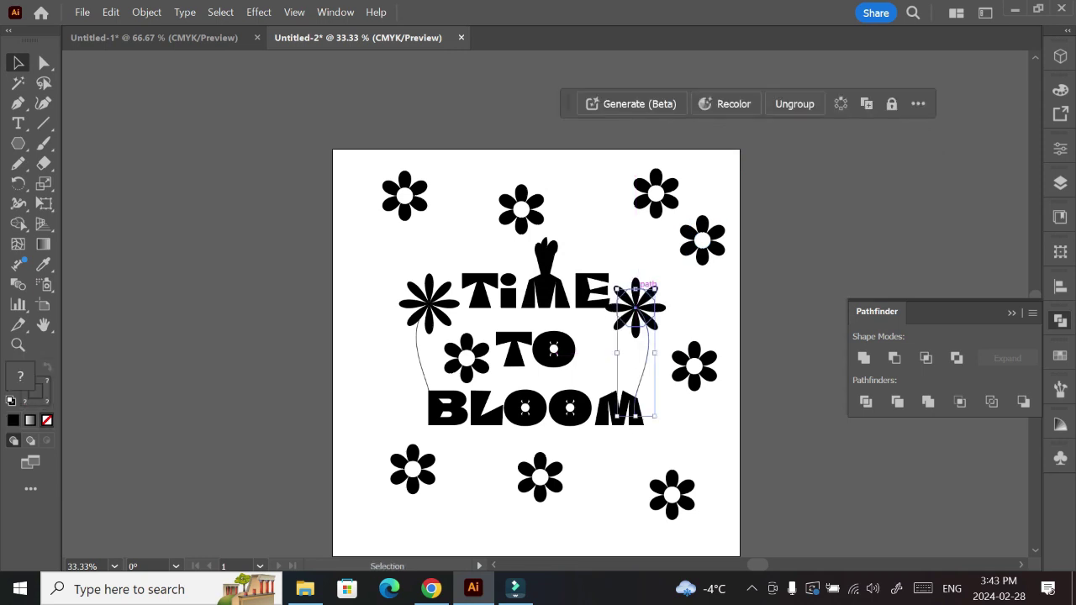
click(286, 210)
right_click(17, 142)
- Draw a circle, duplicate it and intersect the overlap into a leaf shape
click(96, 183)
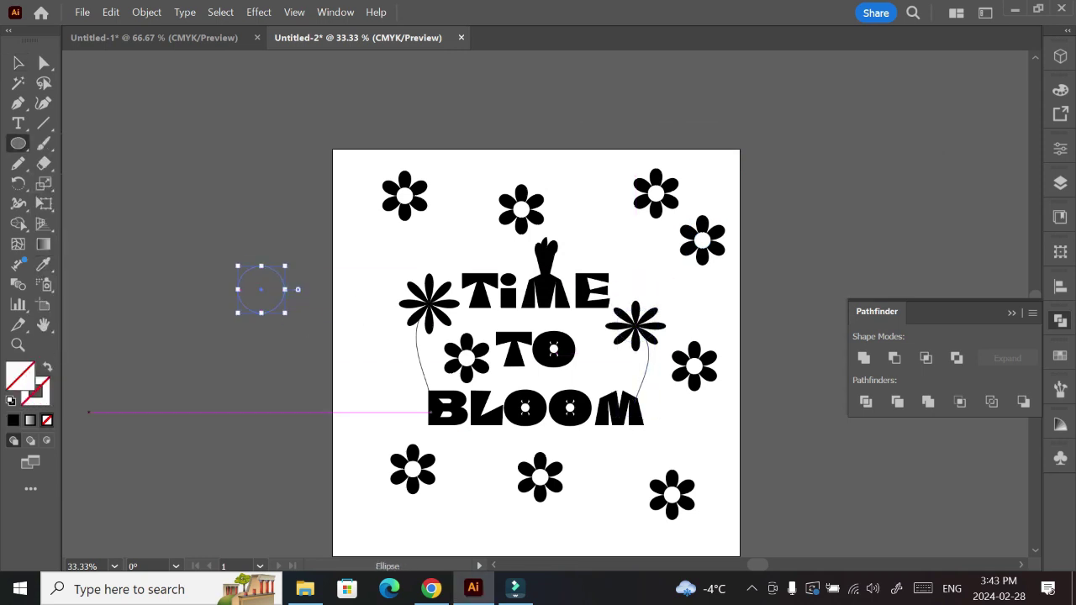
mouse_move(238, 267)
mouse_down()
mouse_move(285, 313)
mouse_move(286, 289)
mouse_move(367, 269)
mouse_move(384, 251)
mouse_up()
key(ctrl+shift+F9)
click(926, 358)
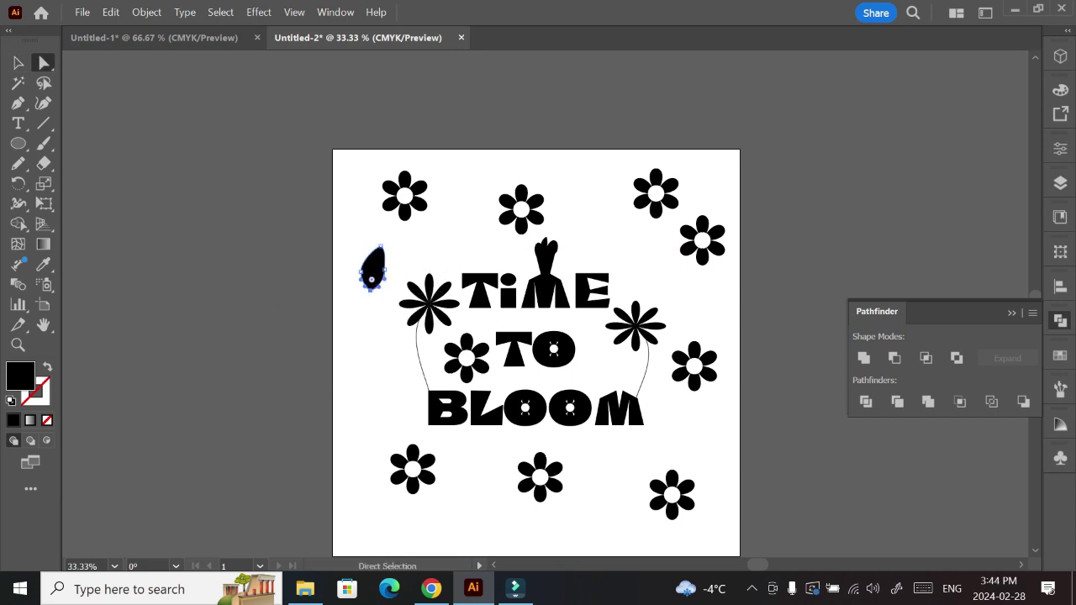
mouse_move(380, 250)
mouse_down()
mouse_move(378, 385)
mouse_move(471, 459)
mouse_up()
key(v)
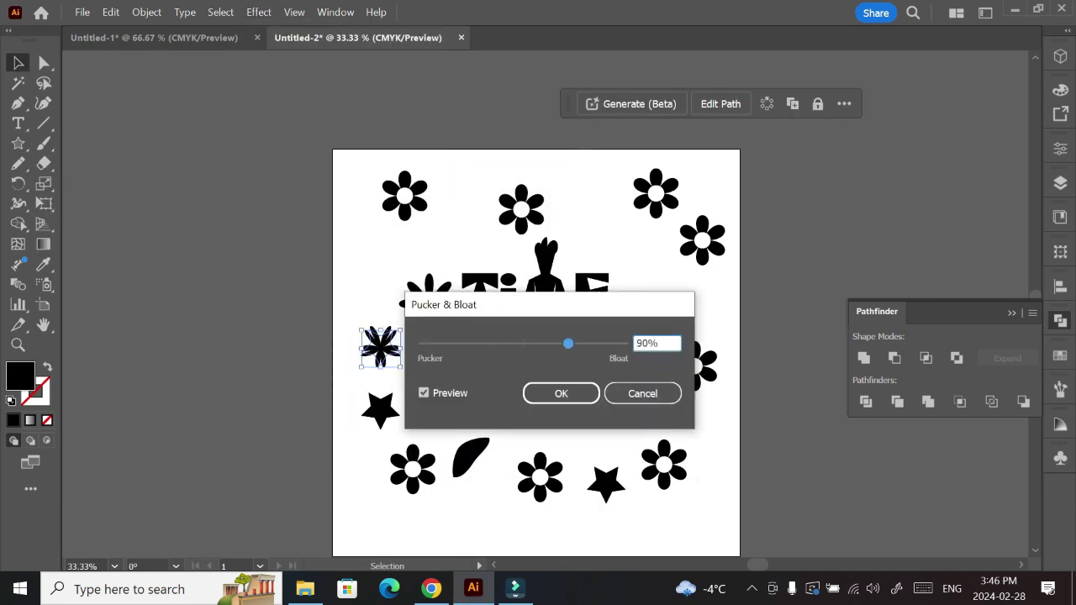
- Pucker a flower into a sparkle star and place small copies around the title
click(561, 393)
mouse_move(380, 347)
mouse_down()
mouse_move(429, 252)
mouse_move(624, 292)
mouse_move(614, 371)
mouse_up()
drag(467, 357, 364, 397)
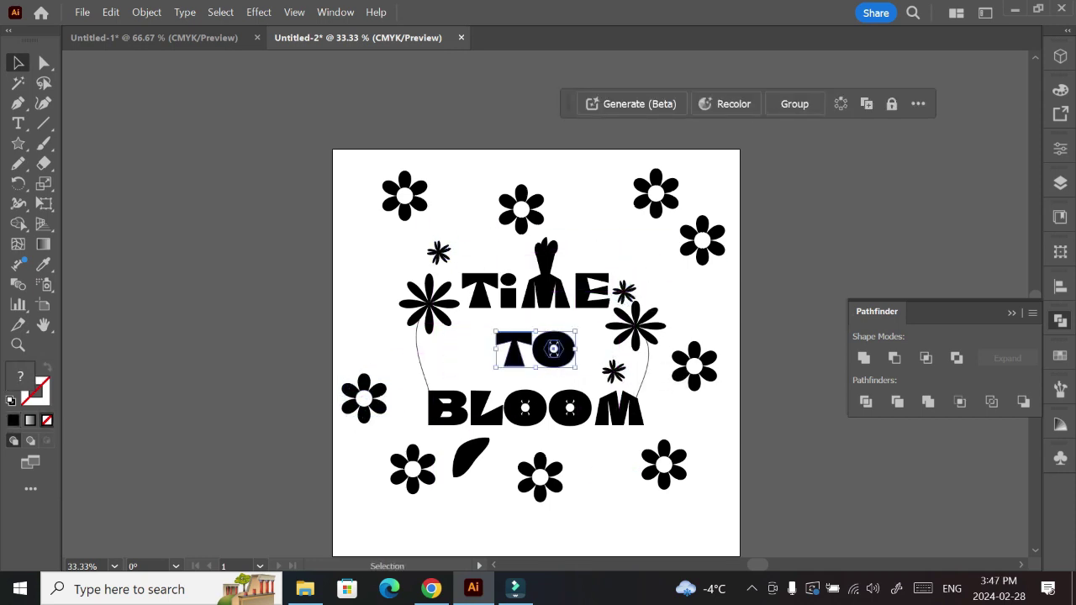
drag(554, 348, 554, 355)
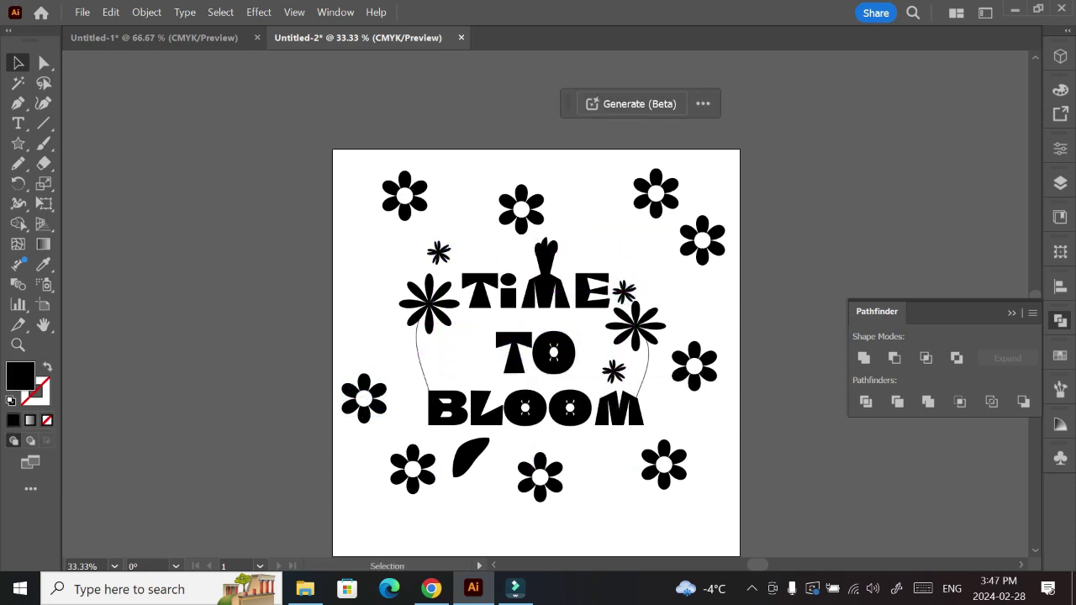
- Scale up the TO and BLOOM lettering together with the stems
click(538, 295)
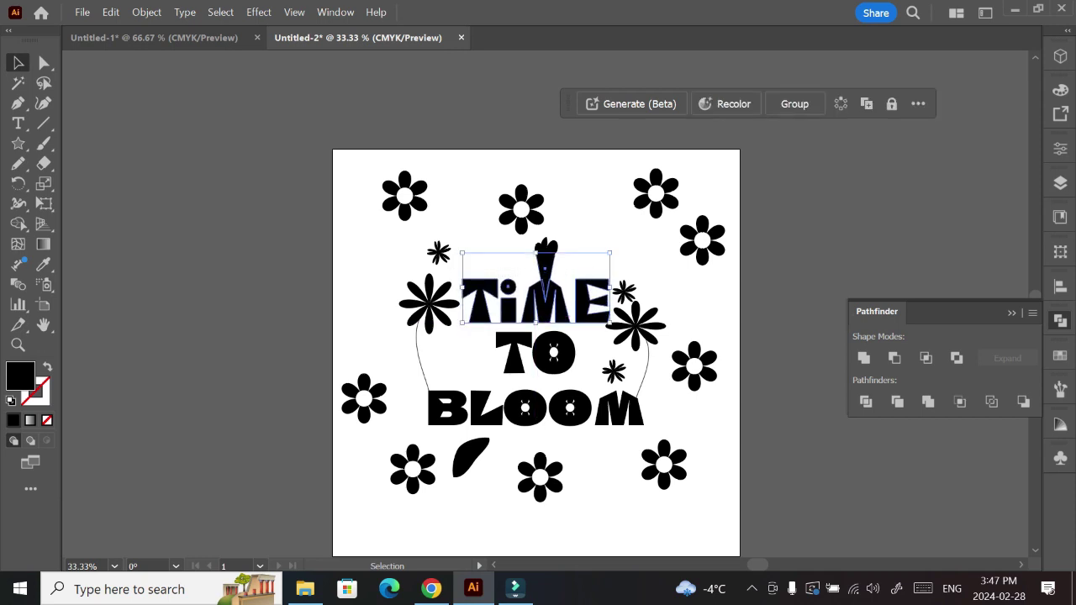
click(799, 488)
click(538, 408)
drag(533, 426, 536, 430)
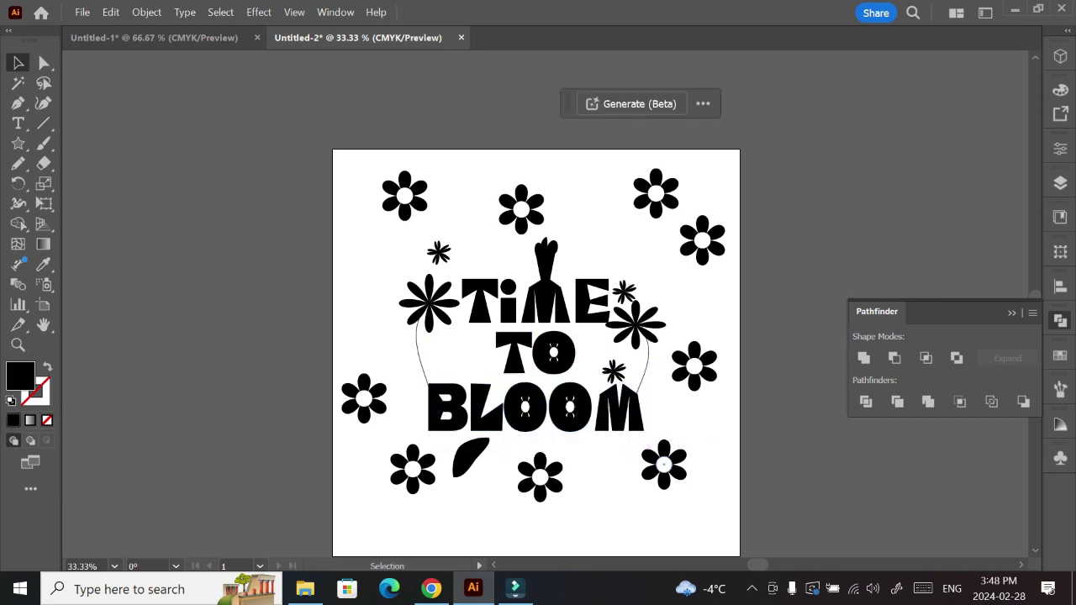
- Place sparkle and leaf copies beside TO and BLOOM, and shrink the leaf below BLOOM
drag(613, 371, 596, 366)
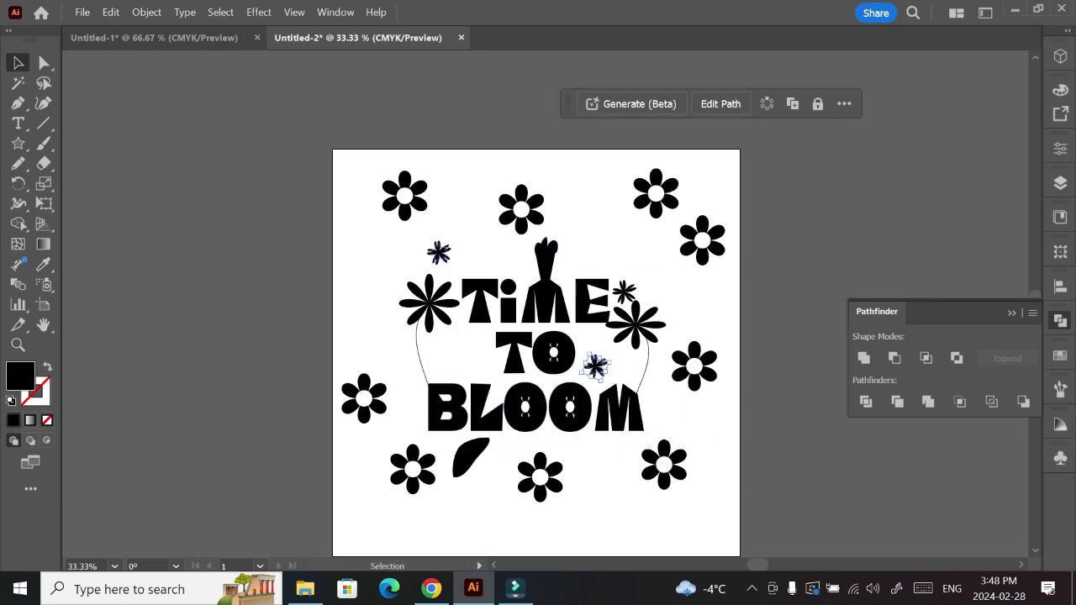
mouse_move(438, 252)
mouse_down()
mouse_move(455, 258)
mouse_move(455, 356)
mouse_up()
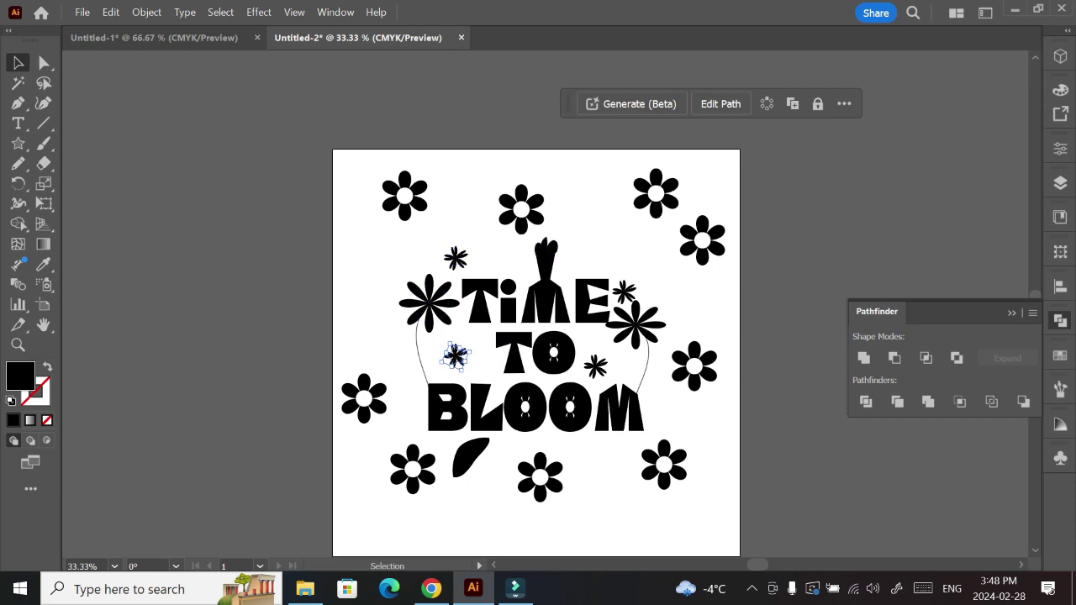
click(476, 337)
mouse_move(623, 363)
mouse_down()
mouse_move(661, 432)
mouse_move(633, 370)
mouse_up()
click(471, 457)
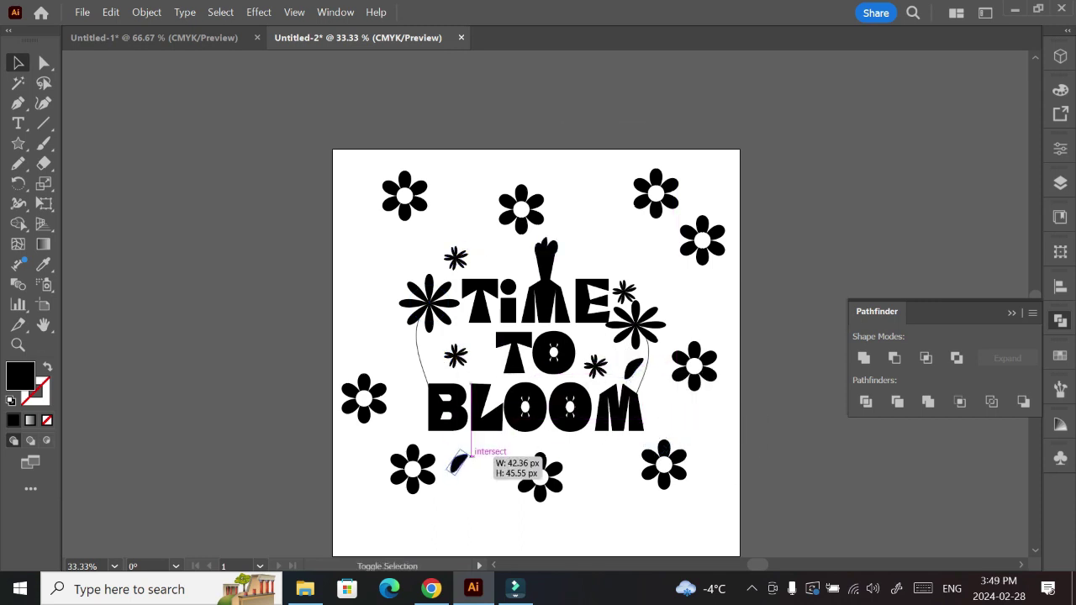
drag(490, 476, 481, 467)
- Pull the top daisies closer around the title and add sparkle and daisy copies
drag(404, 195, 446, 231)
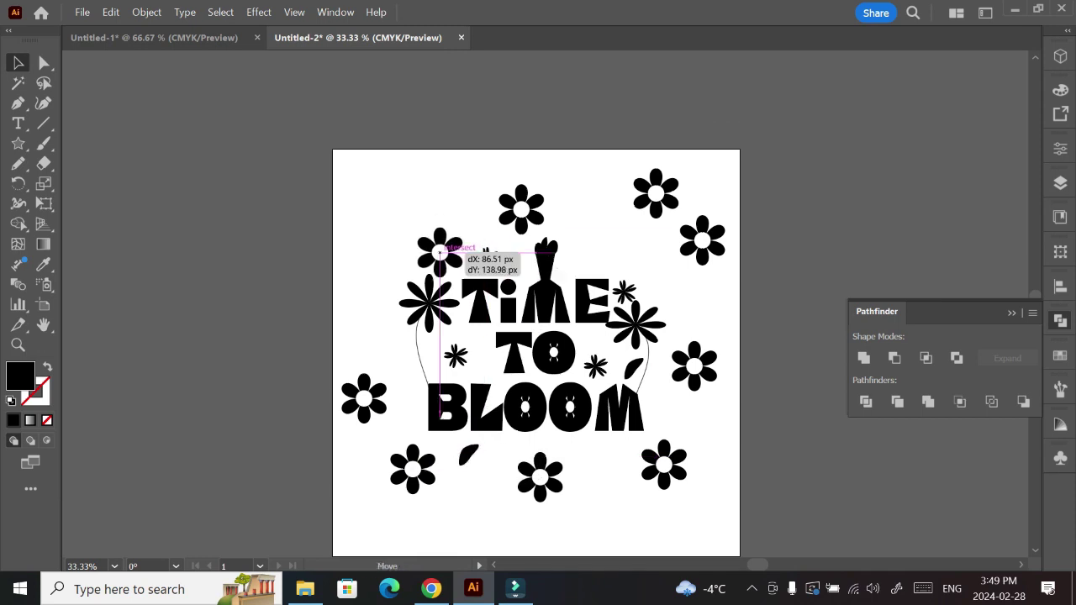
drag(521, 209, 514, 222)
drag(656, 194, 591, 227)
drag(702, 240, 649, 251)
drag(624, 291, 618, 267)
mouse_move(412, 468)
mouse_down()
mouse_move(486, 476)
mouse_move(420, 459)
mouse_up()
- Fill gaps with sparkle and small leaf copies and tighten the bottom-row daisies
mouse_move(456, 355)
mouse_down()
mouse_move(406, 403)
mouse_move(416, 261)
mouse_up()
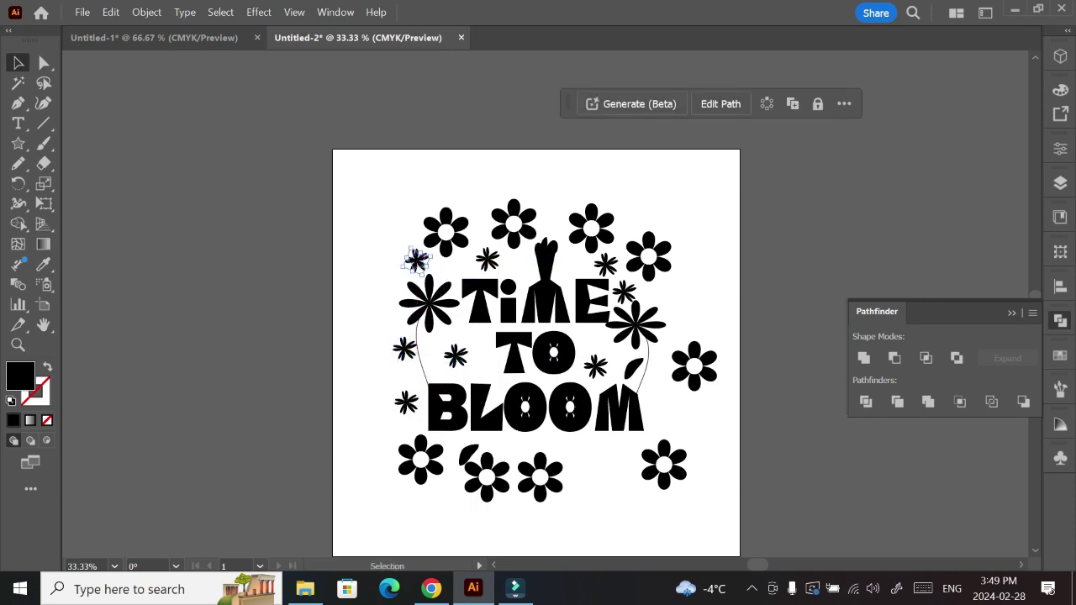
drag(694, 366, 668, 383)
drag(664, 462, 657, 444)
drag(635, 369, 610, 454)
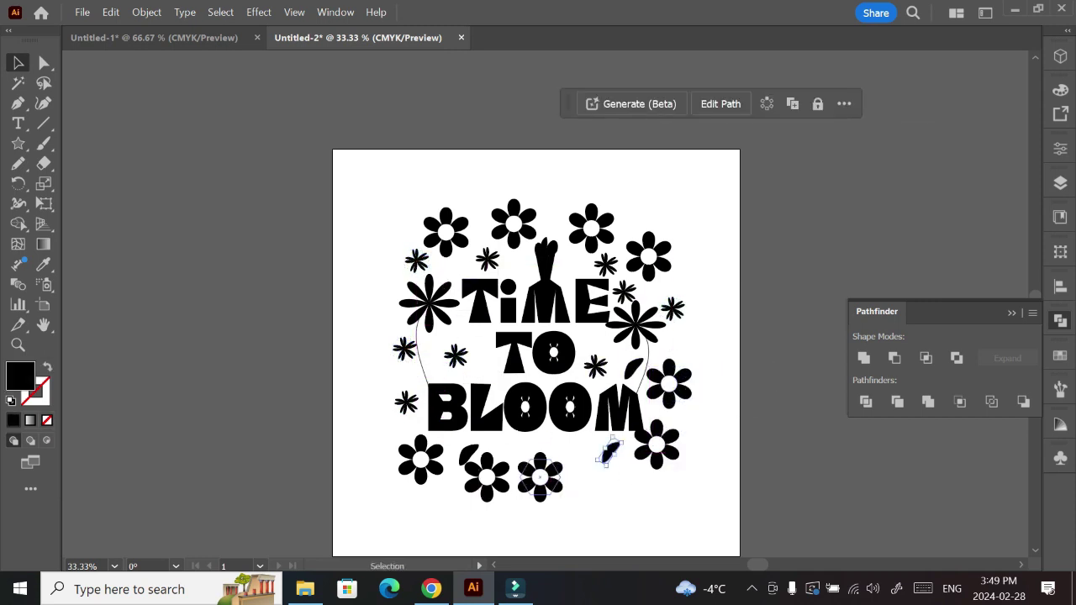
drag(540, 476, 563, 461)
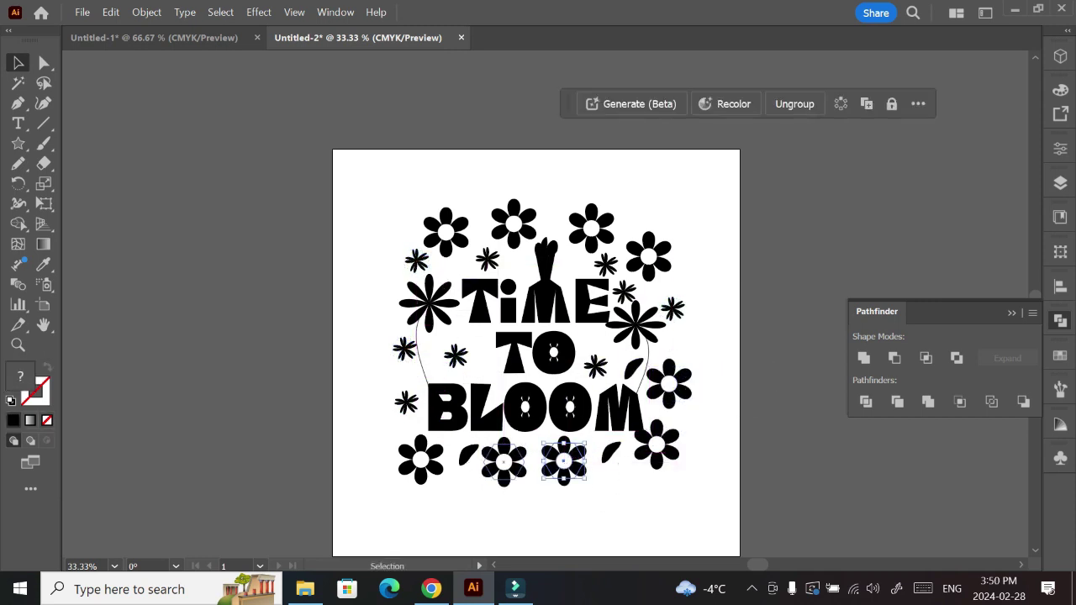
drag(486, 476, 503, 460)
drag(421, 460, 433, 460)
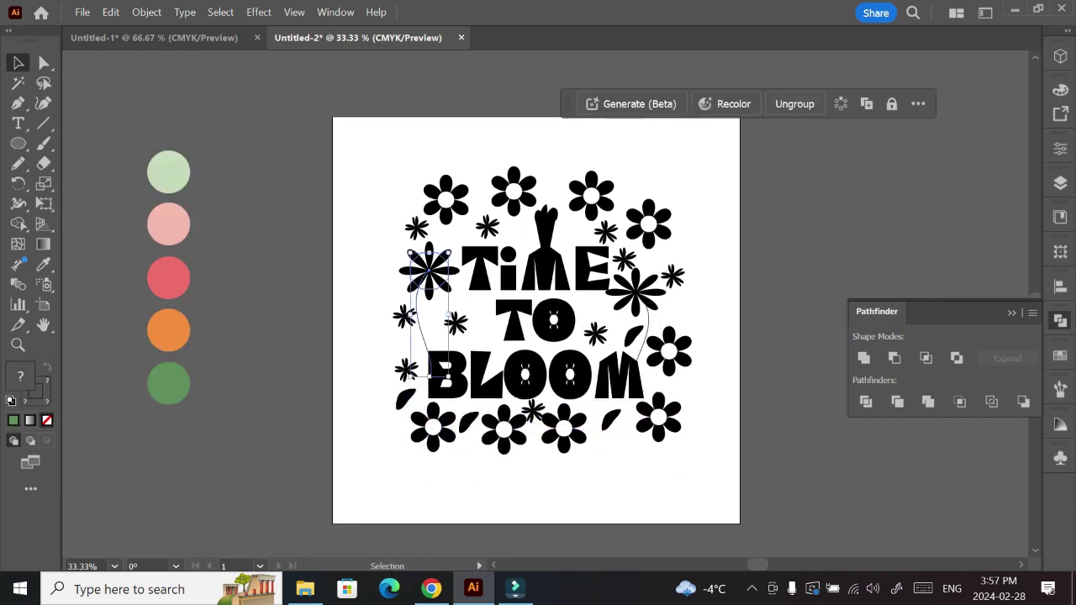
- Ungroup the left stemmed flower and fill its head dark green
key(i)
click(168, 172)
key(v)
right_click(424, 193)
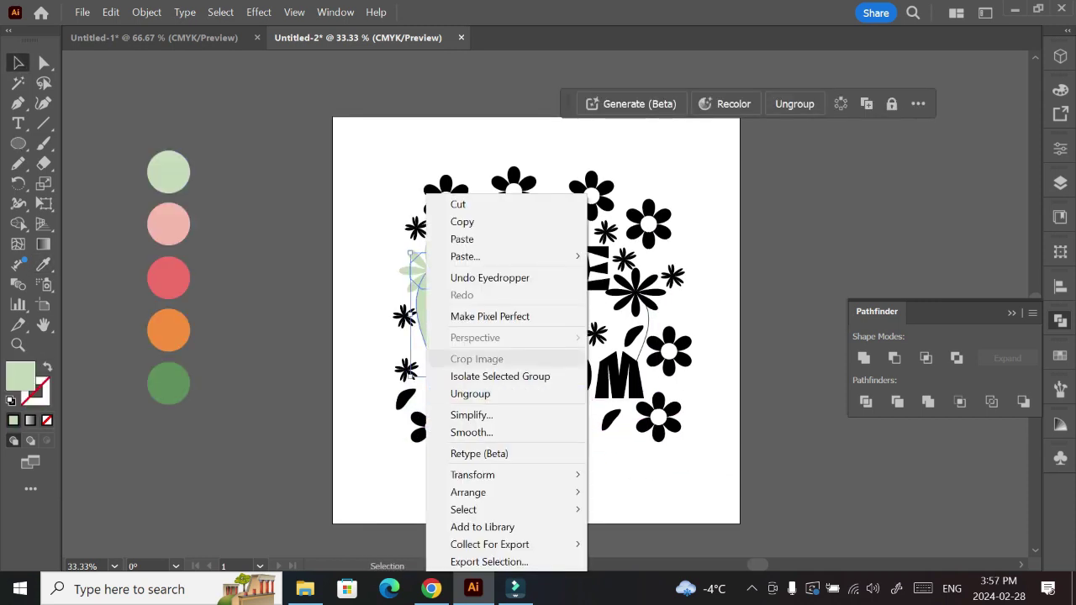
click(446, 358)
click(428, 271)
click(1060, 90)
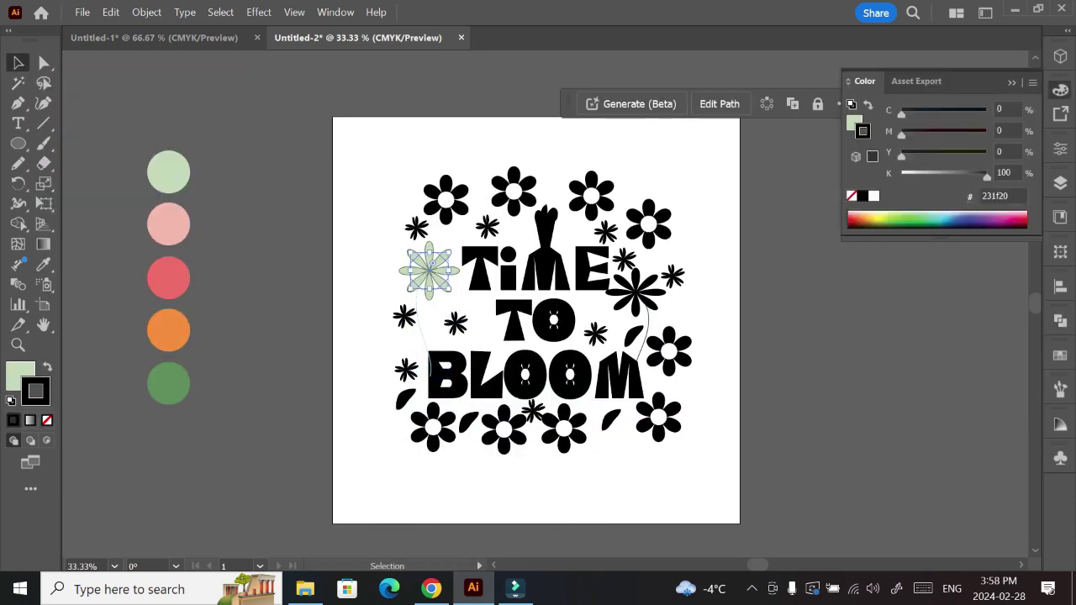
click(421, 328)
click(429, 271)
key(i)
click(168, 382)
- Bring the left flower head in front of its stem
key(v)
click(637, 290)
right_click(616, 276)
click(429, 271)
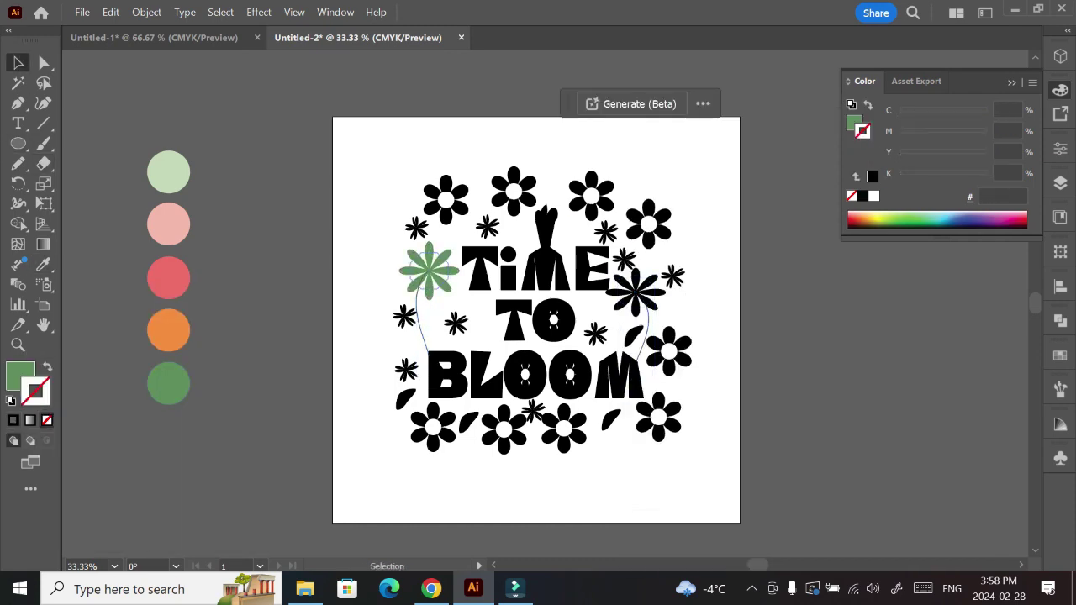
right_click(425, 277)
click(673, 491)
- Fill the right stemmed flower green and send its stem behind it
click(637, 291)
key(i)
click(168, 383)
key(v)
click(649, 318)
right_click(636, 337)
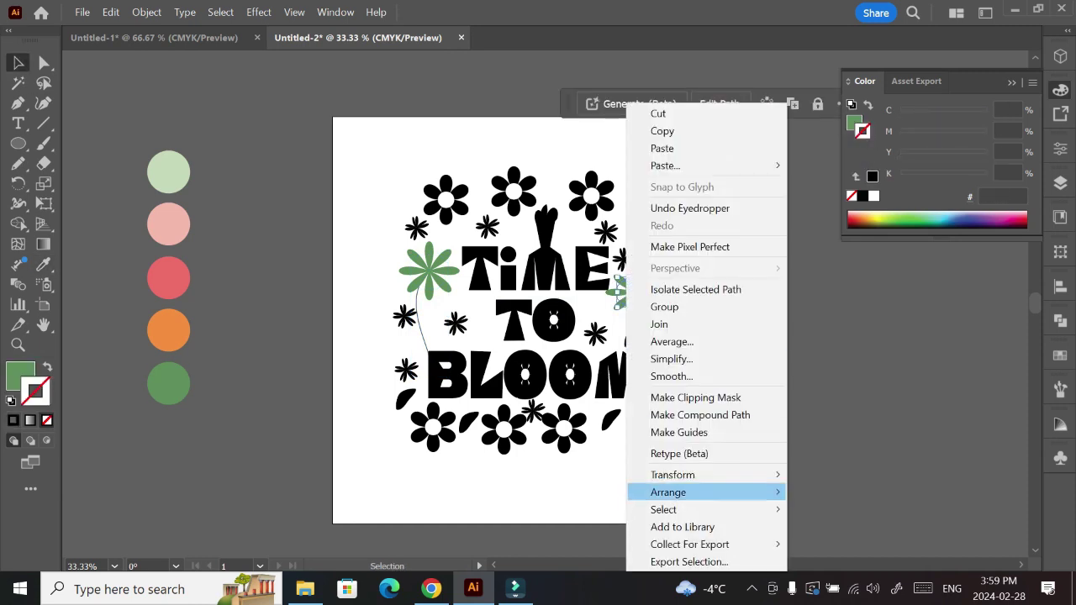
click(849, 492)
- Colour the carrot atop TIME pink and its leaves green
click(546, 227)
key(i)
click(168, 278)
click(547, 211)
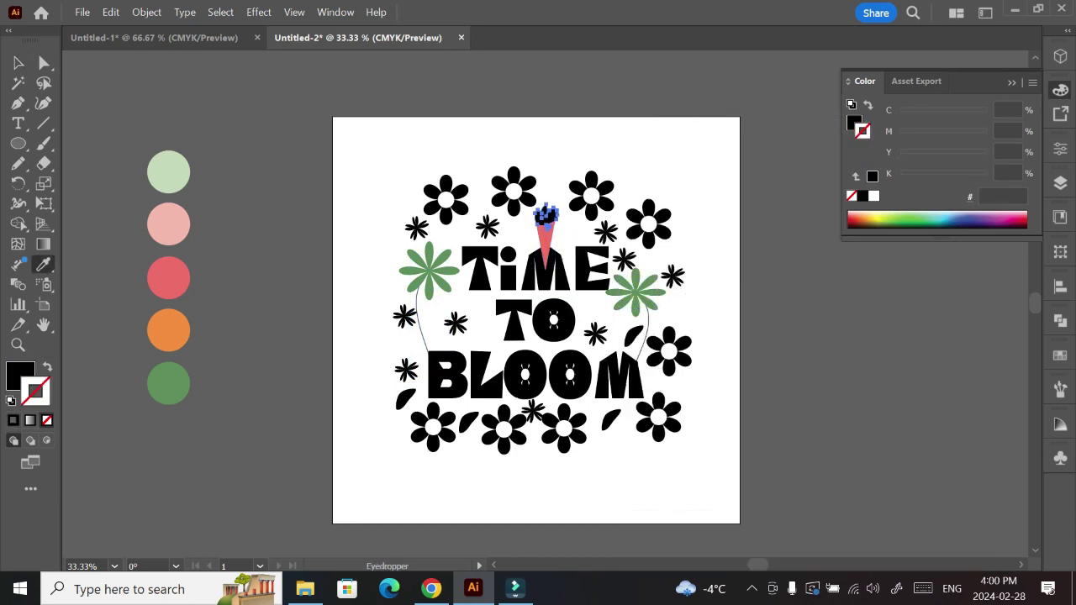
click(168, 331)
right_click(547, 214)
key(Escape)
key(v)
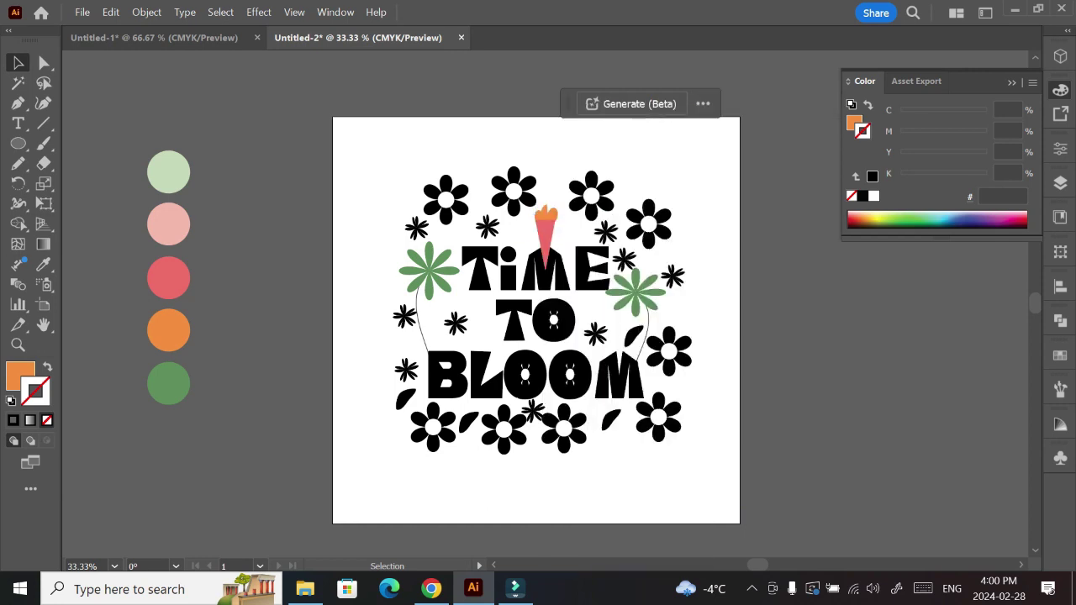
key(i)
click(168, 382)
key(v)
- Fill the leaf beside BLOOM light green and the sparkles near TO light pink, red-pink and green
click(635, 336)
click(168, 172)
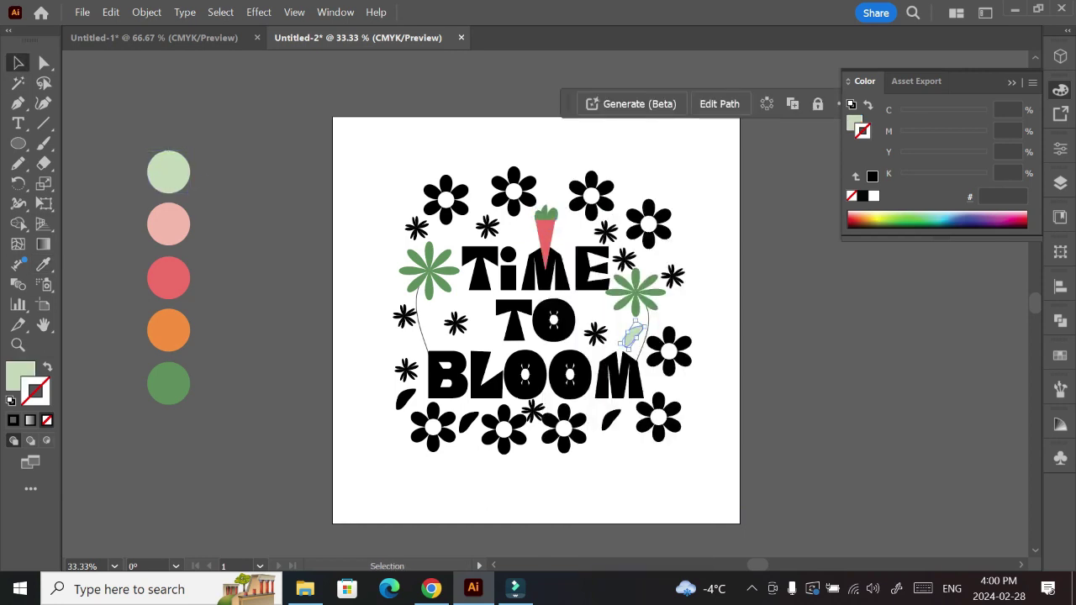
click(404, 317)
key(i)
click(169, 224)
click(406, 370)
key(i)
click(169, 278)
click(455, 324)
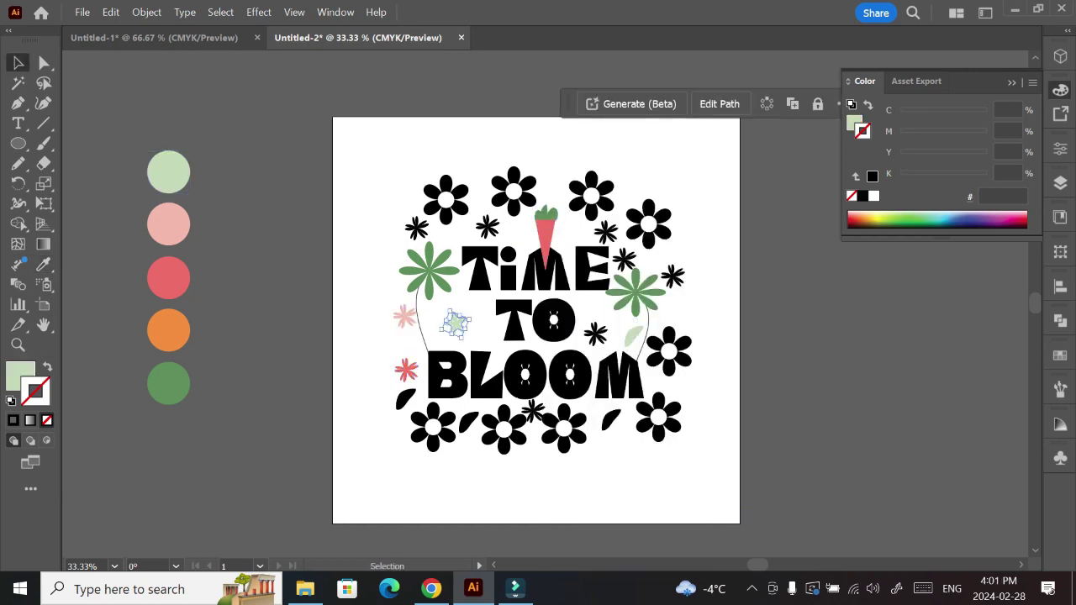
key(i)
click(169, 171)
- Colour the TO flower red-pink and both BLOOM O flowers orange, nudging them into place
click(553, 317)
click(168, 278)
click(570, 374)
key(i)
click(168, 331)
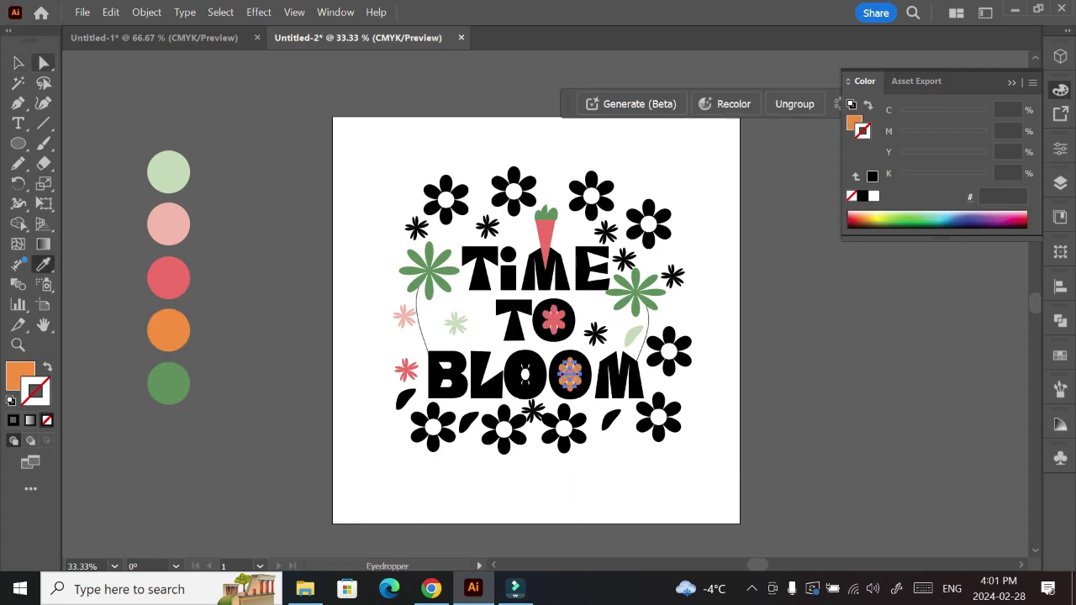
click(524, 374)
key(i)
click(169, 331)
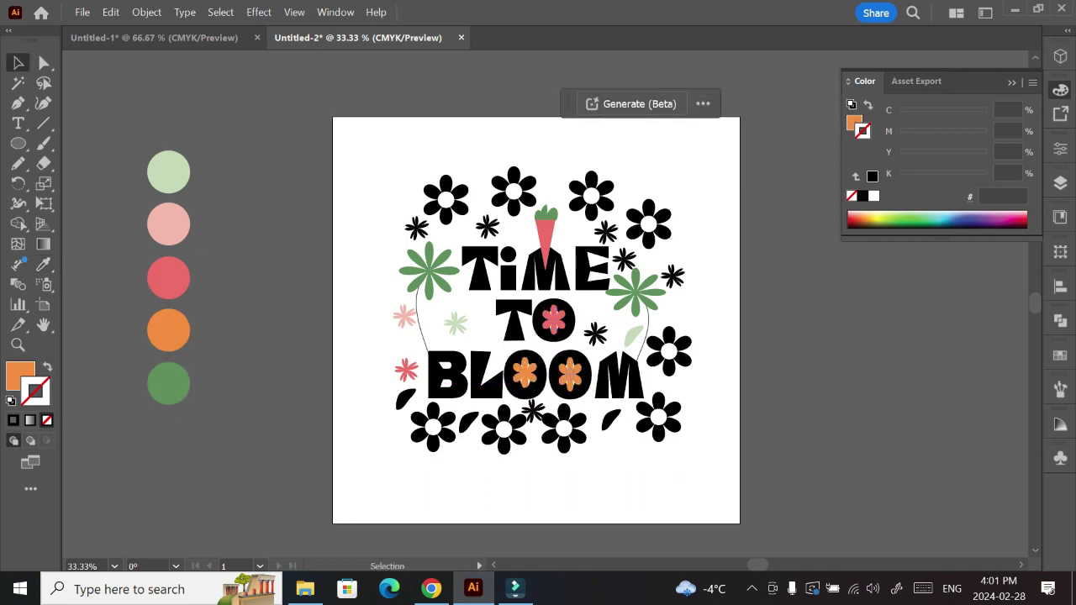
drag(542, 366, 545, 371)
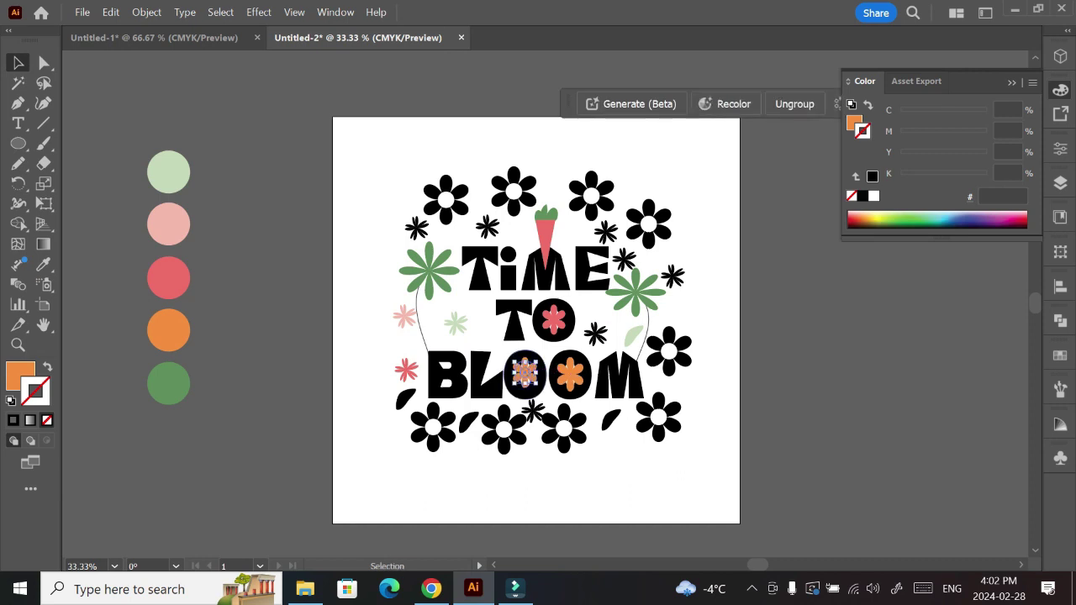
drag(670, 350, 668, 343)
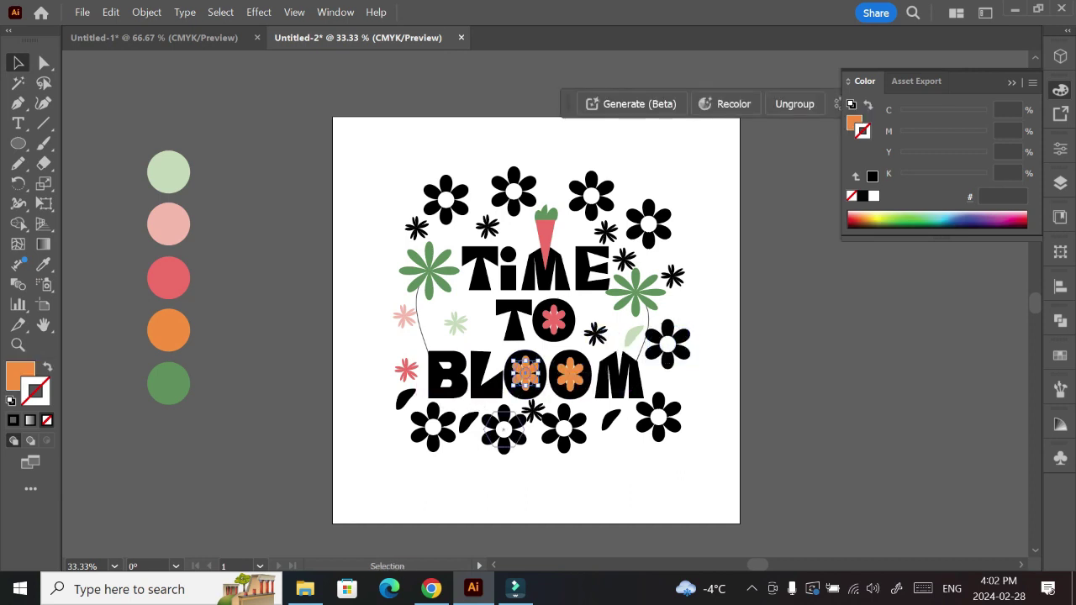
- Recolour the sparkles near the carrot and right of BLOOM's O green and pink
click(488, 226)
key(i)
click(168, 331)
ctrl+click(605, 231)
click(168, 382)
ctrl+click(596, 334)
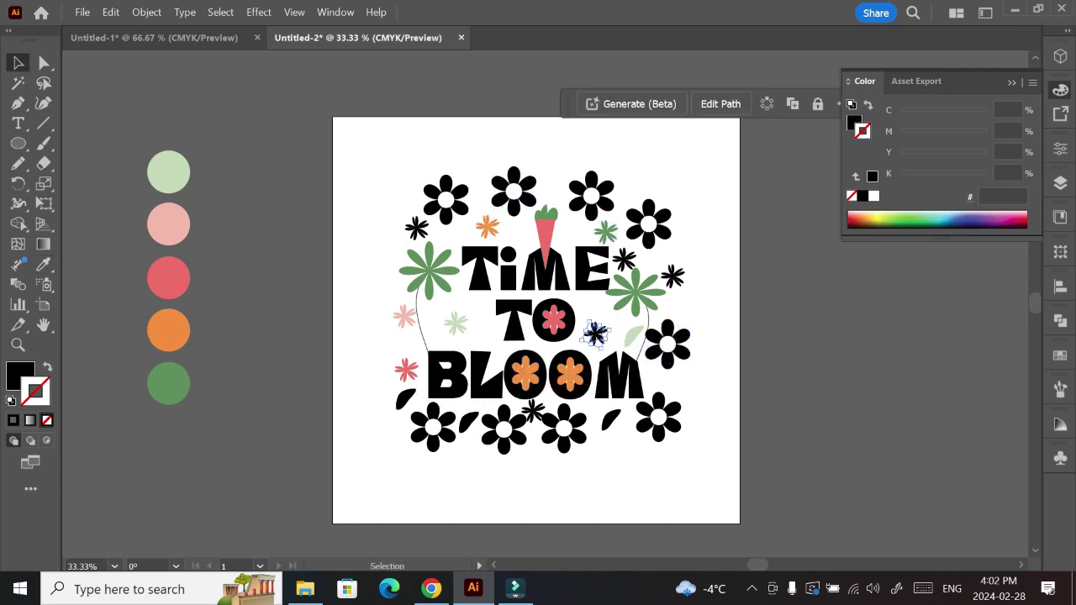
click(168, 225)
- Make the sparkle right of TIME green, the star by E pink, and the i's dot light pink
ctrl+click(673, 275)
click(168, 383)
ctrl+click(624, 259)
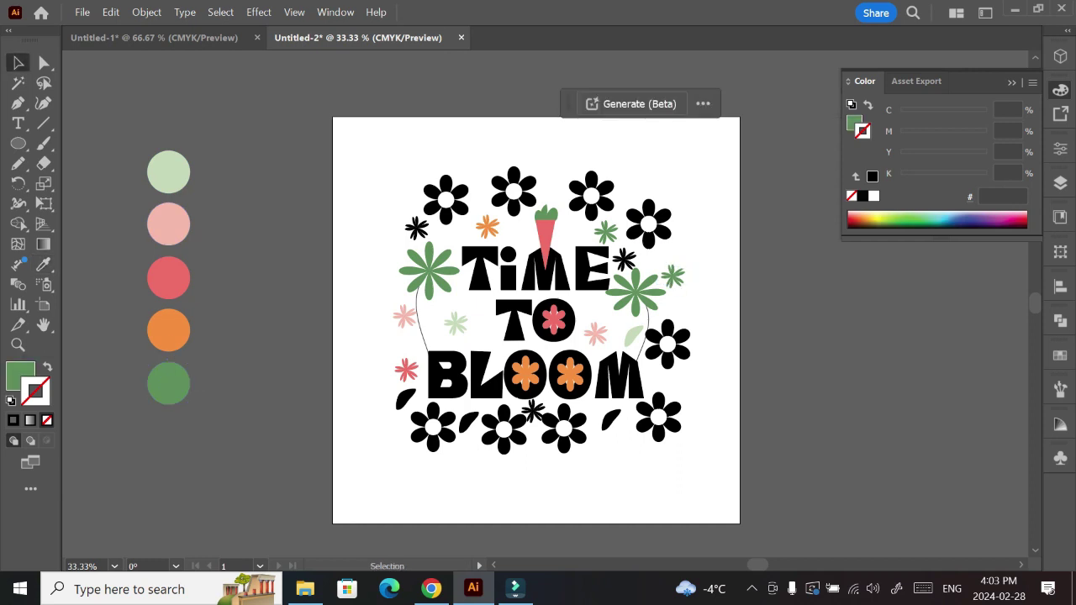
click(168, 277)
ctrl+click(509, 254)
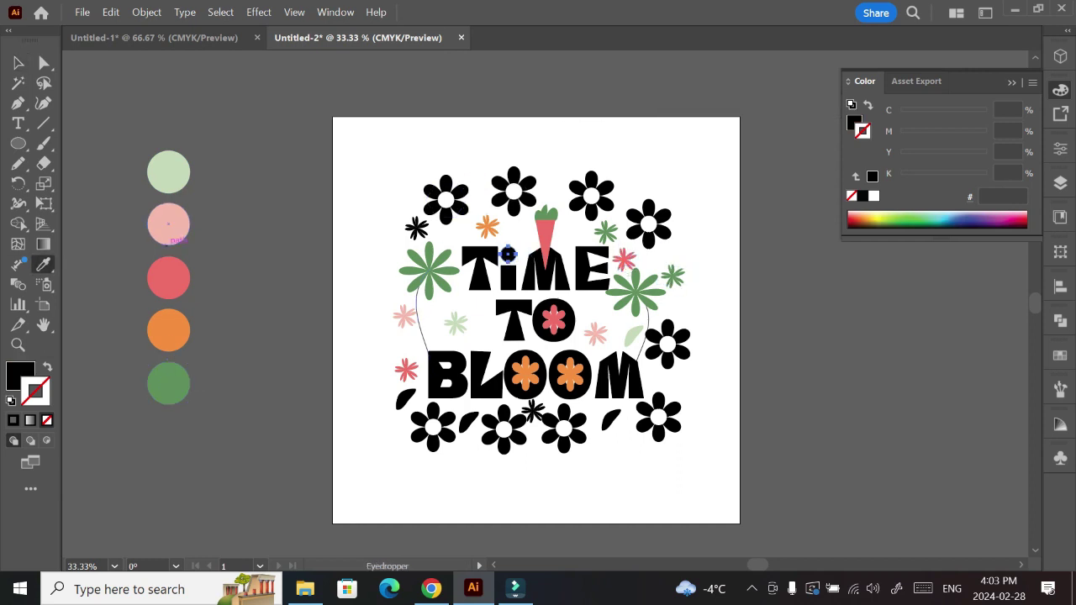
click(168, 225)
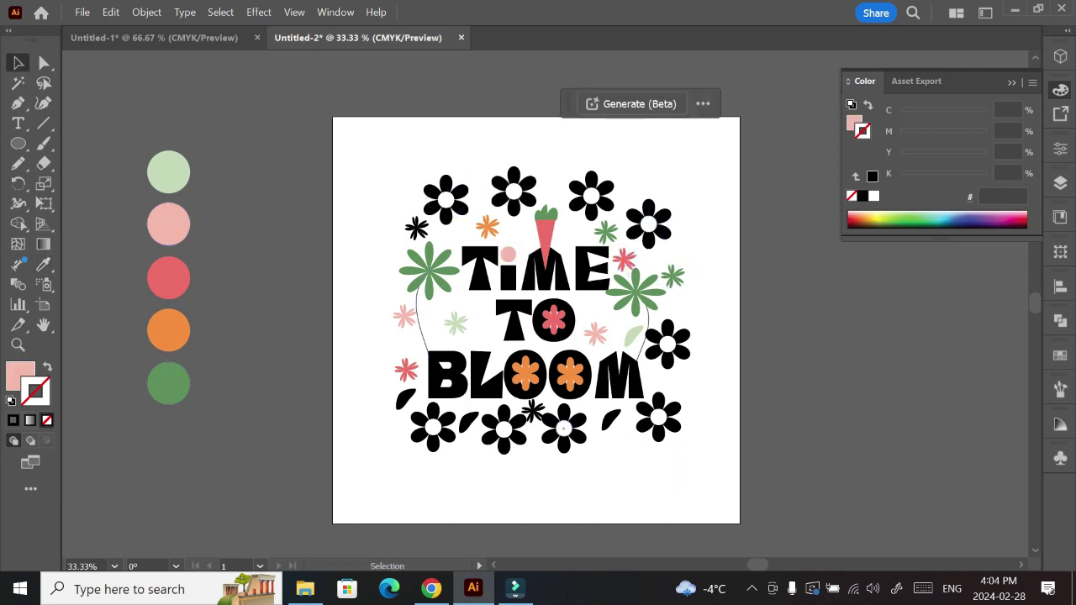
- Move a bottom daisy up into the top row and shrink the bottom-right daisy
drag(563, 427, 585, 201)
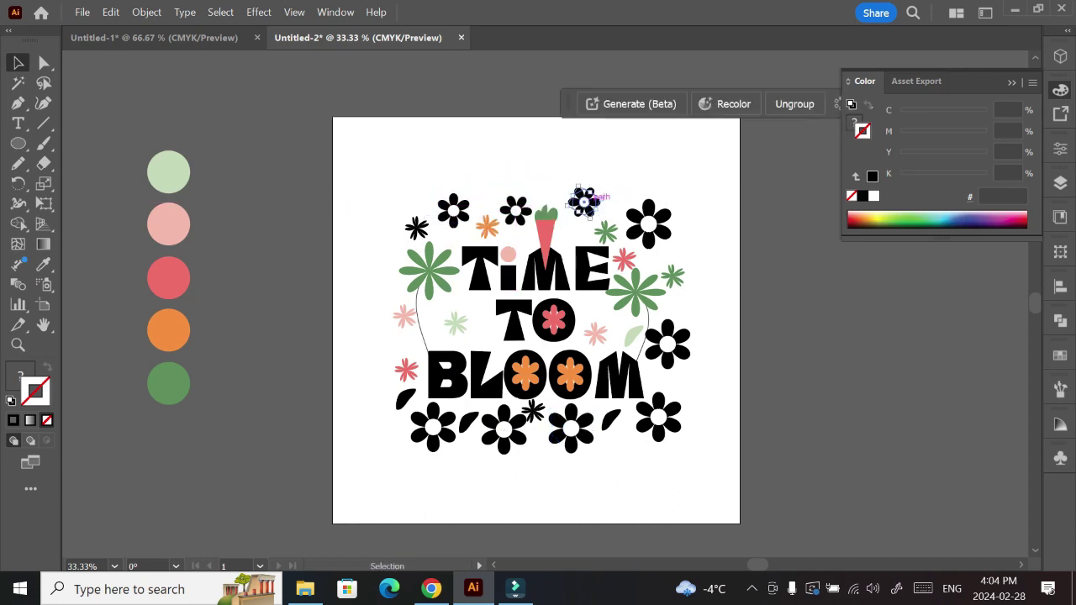
drag(651, 409, 648, 412)
click(555, 471)
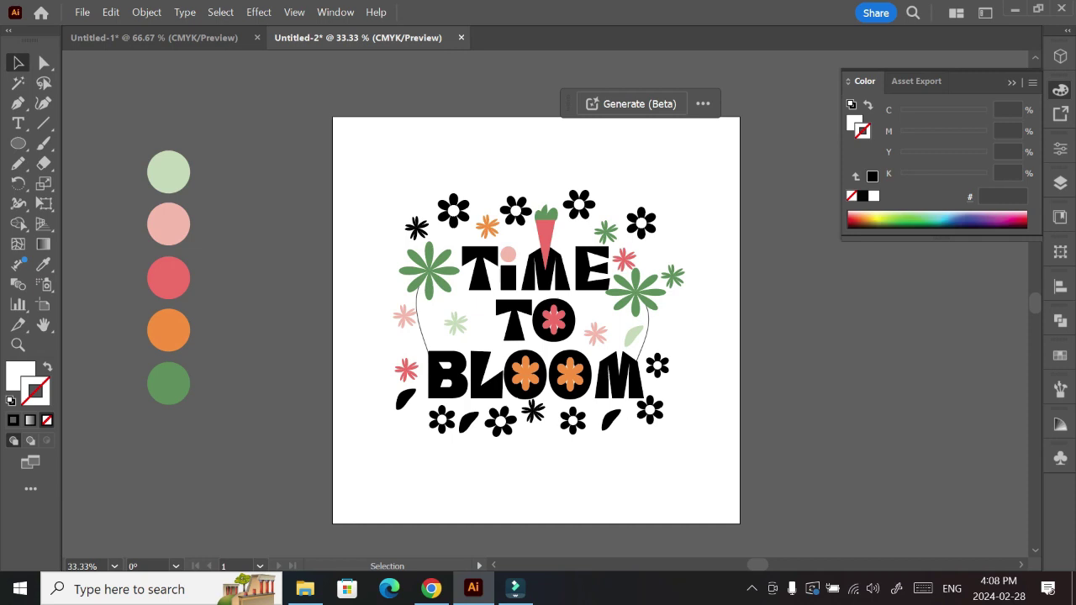
- Ungroup the bottom black flower and colour it green from the palette
click(573, 421)
right_click(573, 420)
click(601, 243)
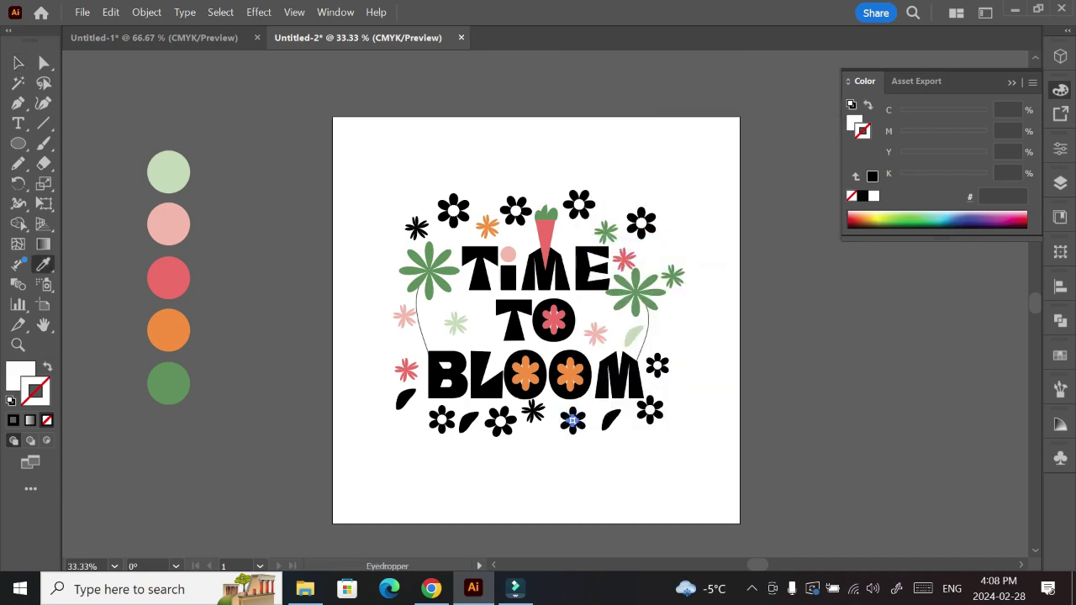
click(573, 420)
key(i)
click(168, 383)
key(v)
- Make the neighbouring flower orange with a light green centre
click(501, 421)
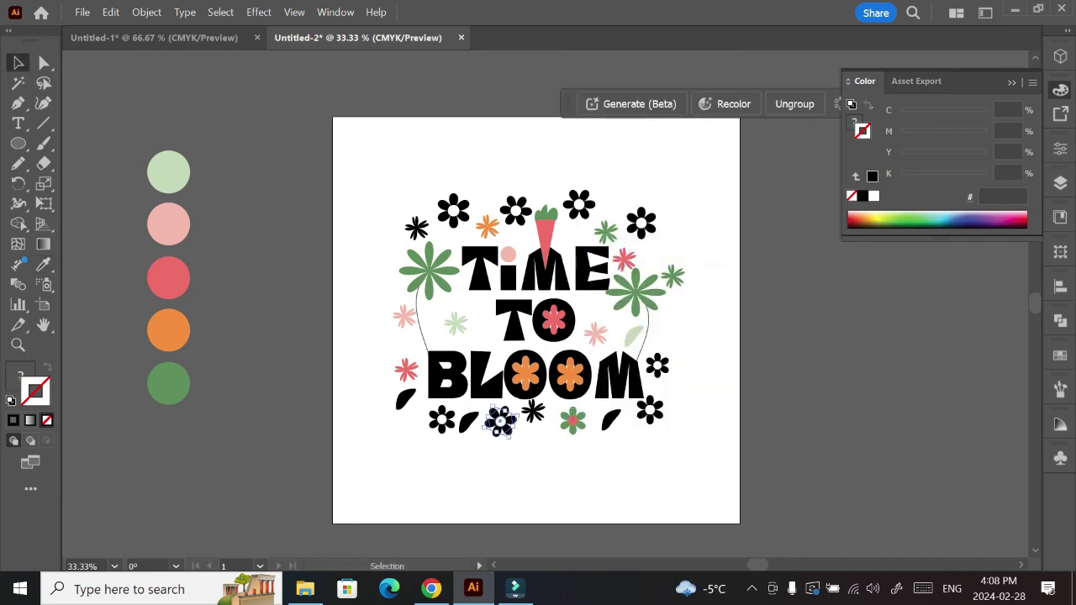
key(i)
click(168, 331)
key(v)
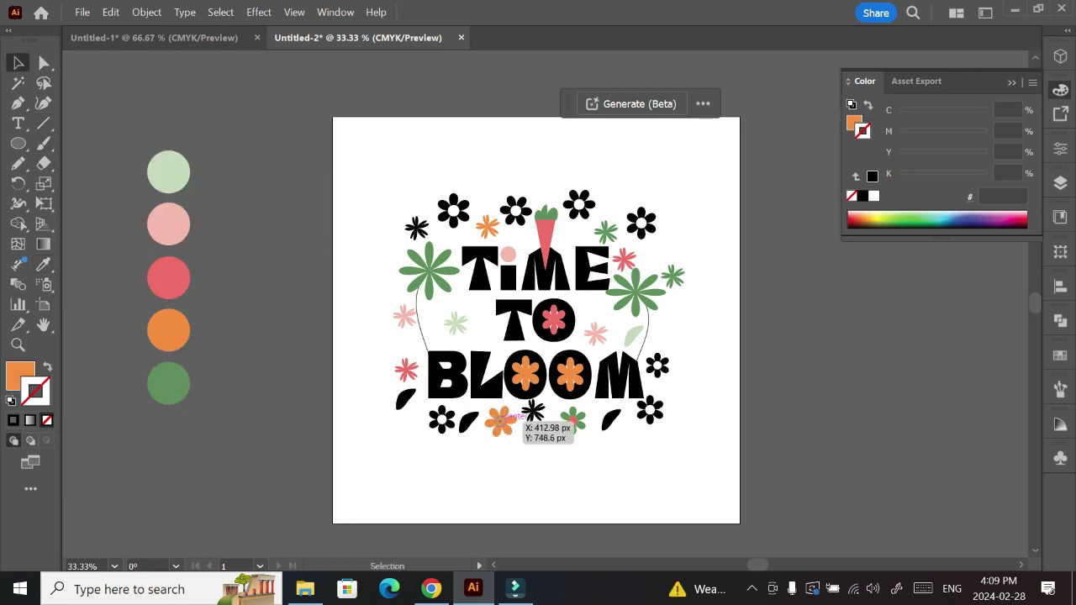
right_click(501, 421)
key(Escape)
key(i)
click(168, 172)
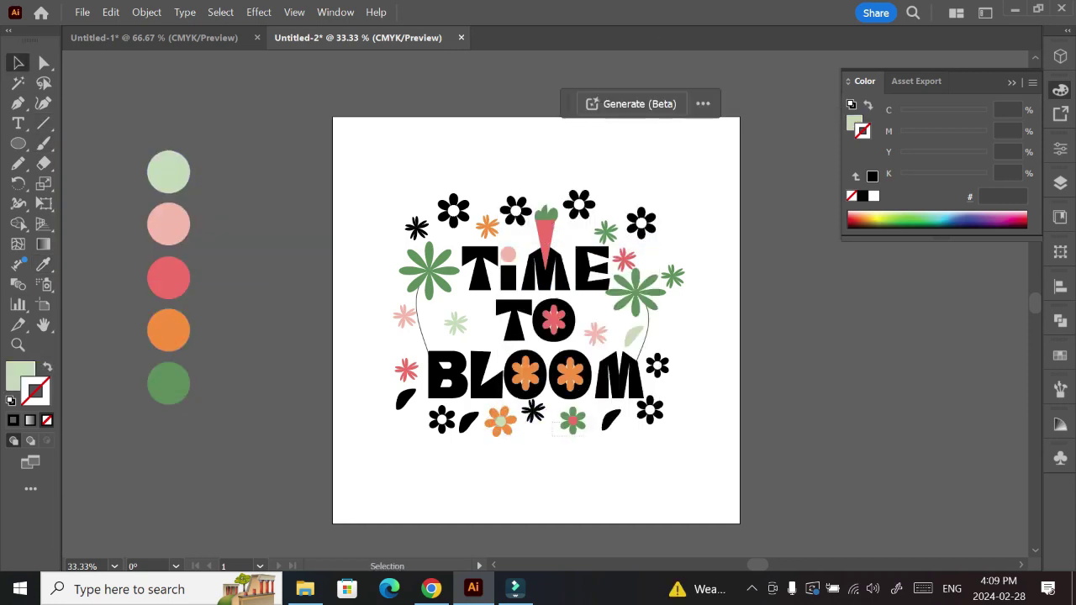
- Recolour two black leaves in the bottom row green
click(468, 422)
key(i)
click(168, 383)
ctrl+click(405, 399)
click(168, 331)
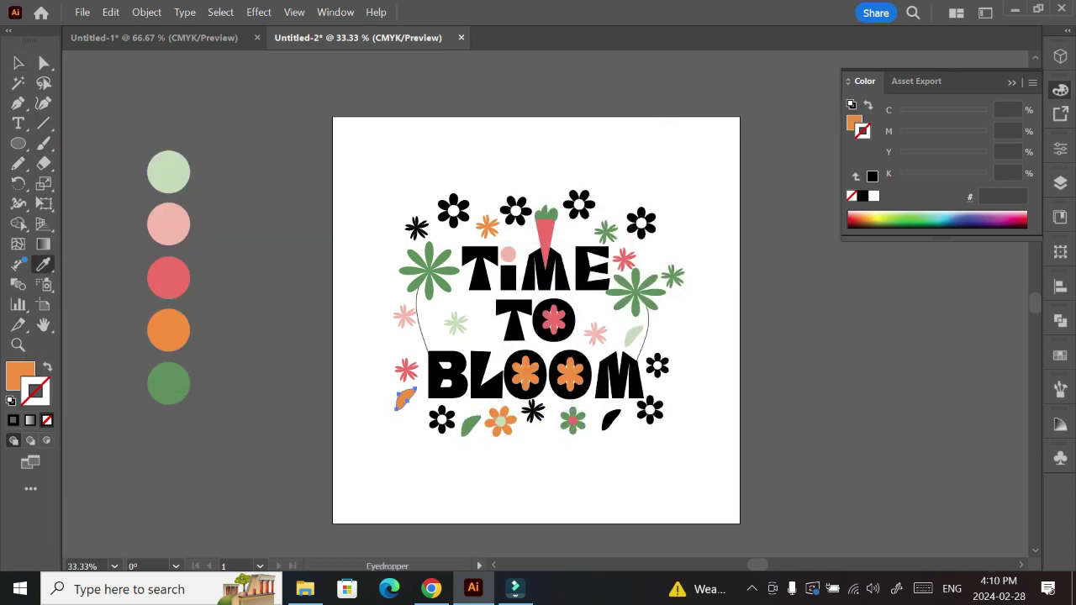
click(169, 383)
key(v)
- Ungroup the flowers inside BLOOM's O's and make them green with orange centres
right_click(568, 373)
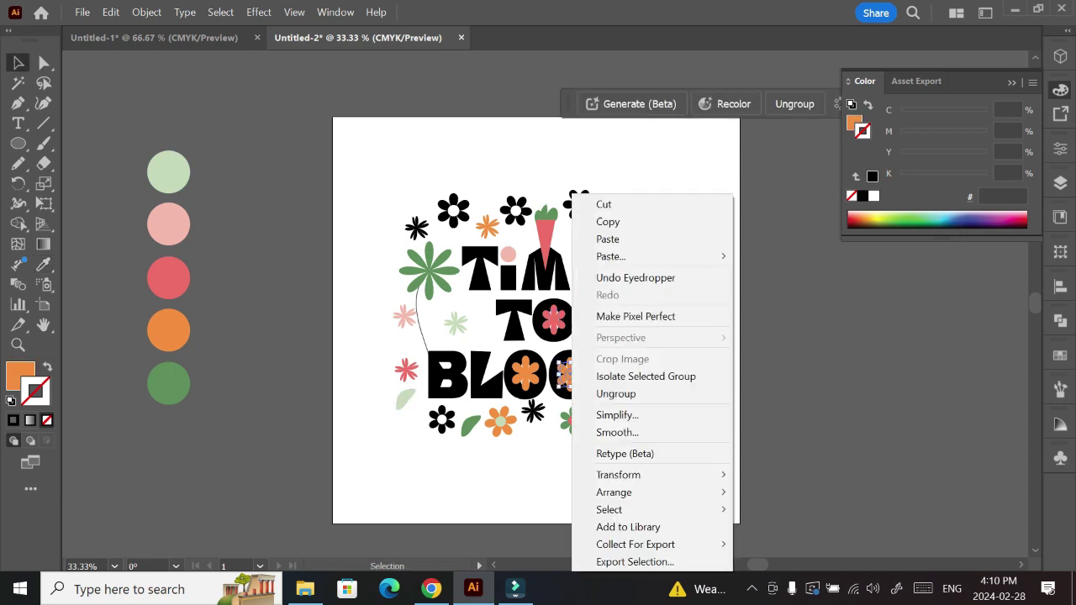
click(601, 395)
click(578, 374)
key(i)
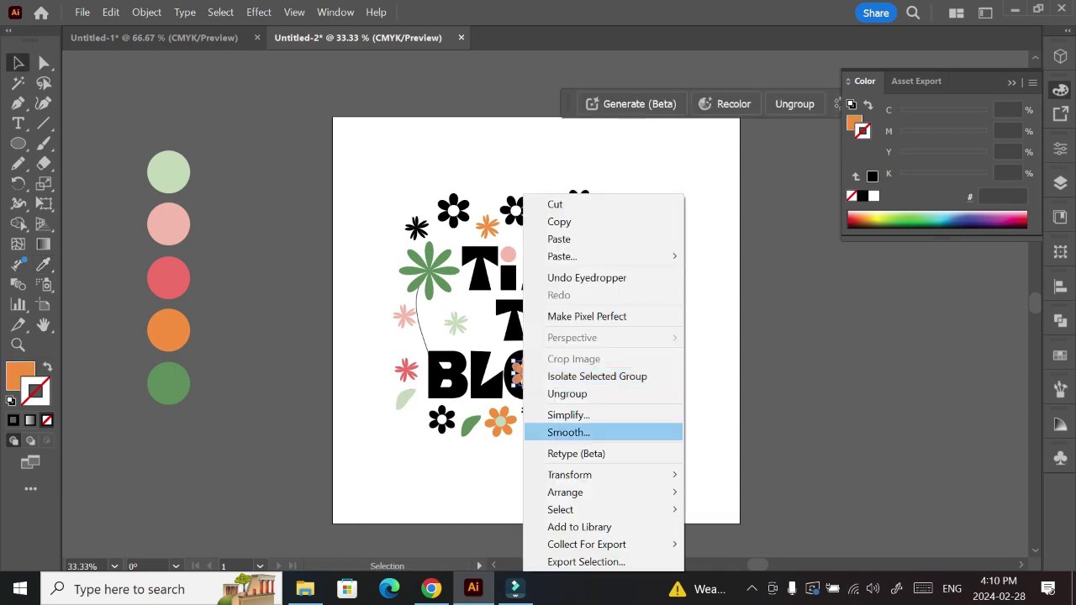
right_click(515, 374)
key(Escape)
click(570, 373)
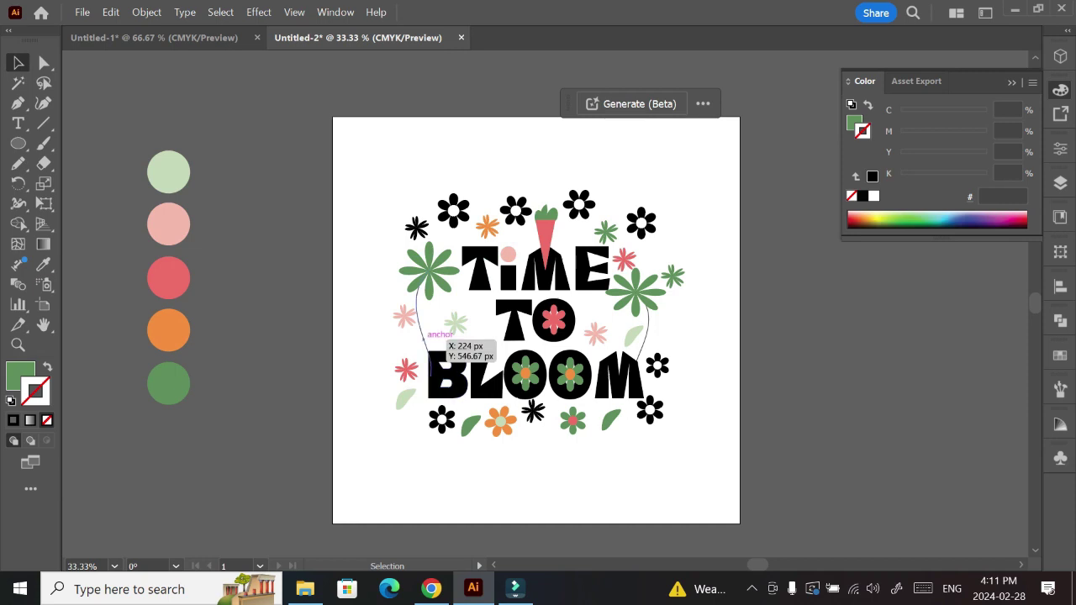
- Turn the pink flower inside TO green
click(554, 319)
key(i)
click(525, 373)
key(v)
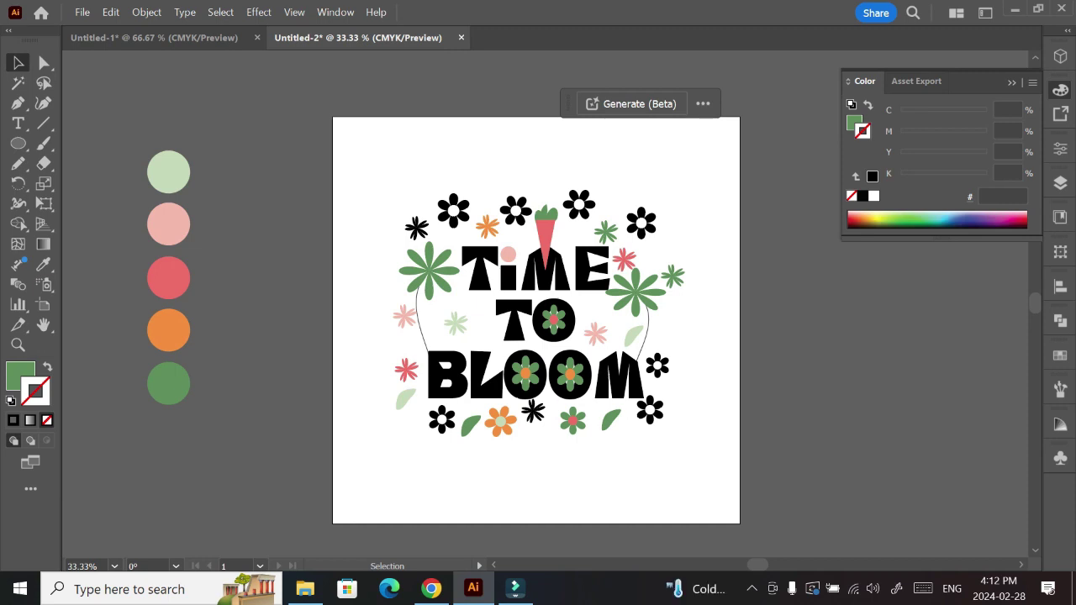
- Colour the bottom-row black star and the green star right of TIME pink
click(642, 222)
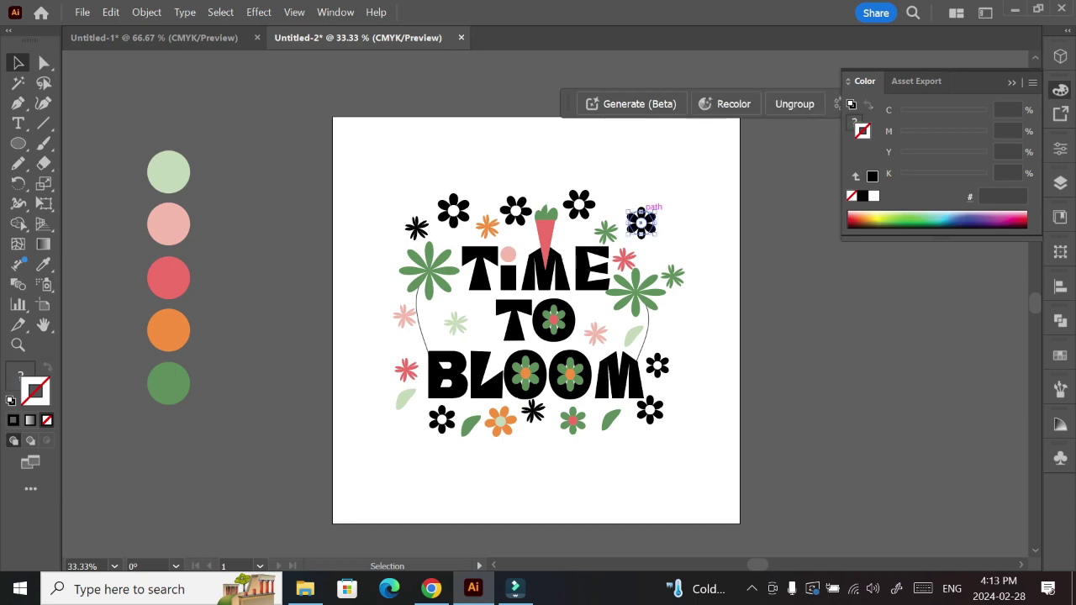
click(533, 411)
key(i)
click(169, 225)
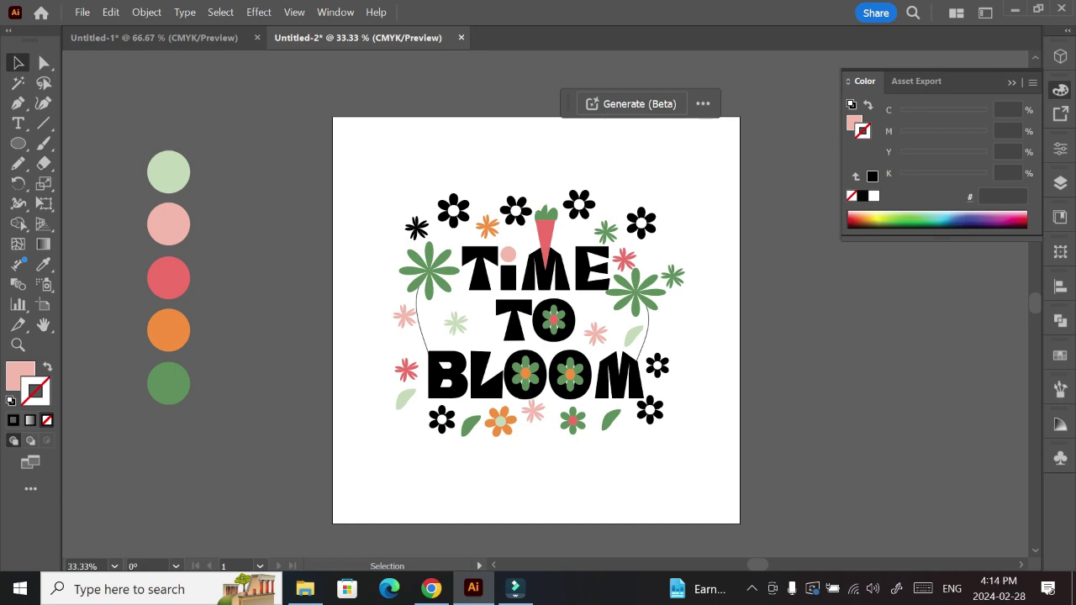
click(673, 277)
key(i)
click(169, 225)
key(v)
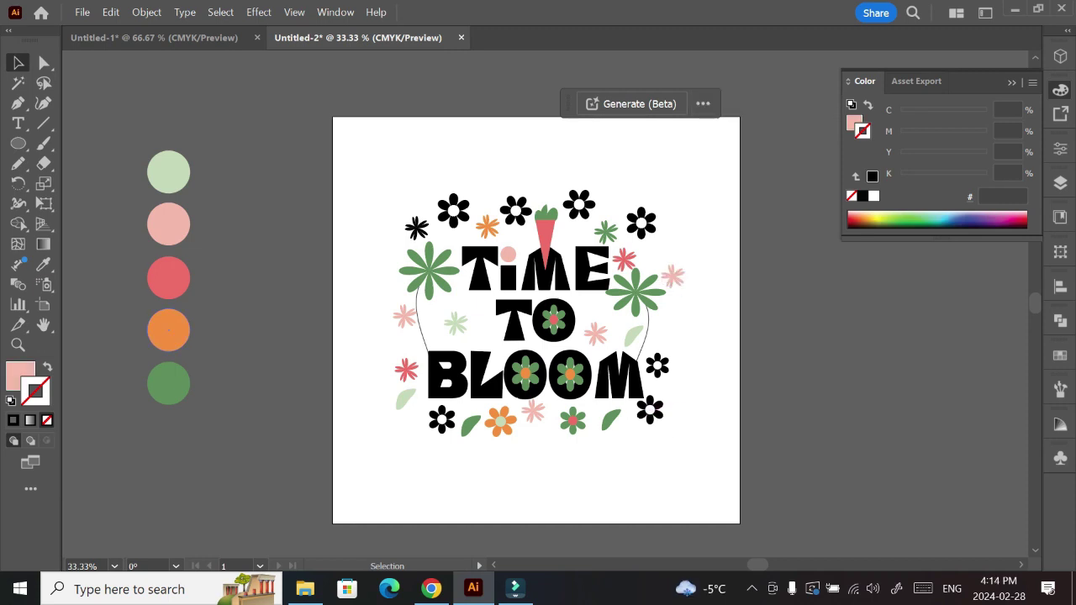
- Make the bottom-right flower coral red and the bottom-left flower light pink
click(650, 410)
key(i)
click(168, 277)
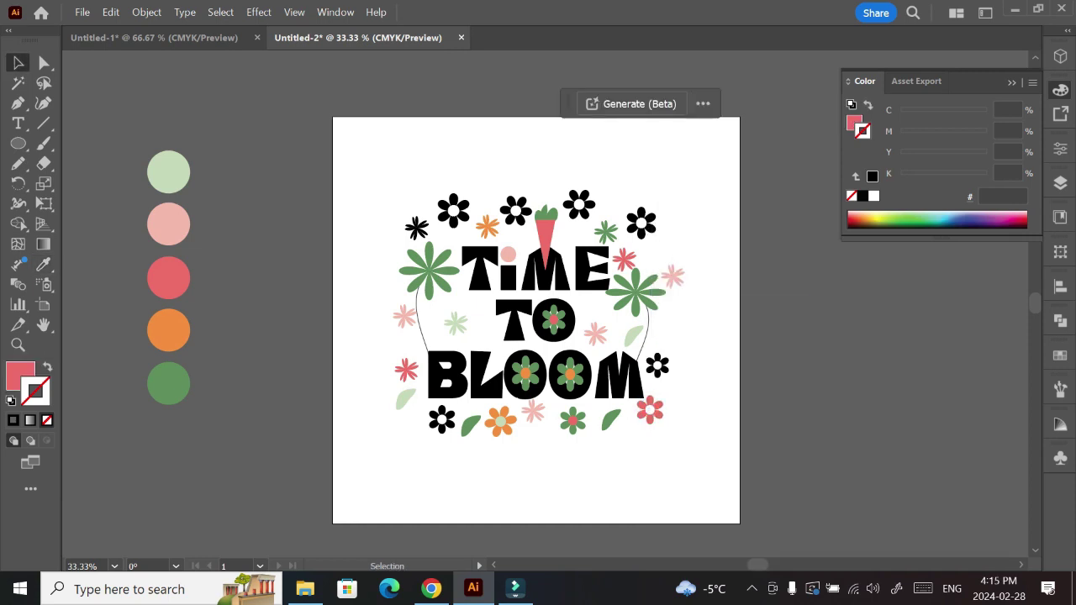
key(v)
right_click(431, 419)
key(Escape)
key(i)
click(168, 225)
key(v)
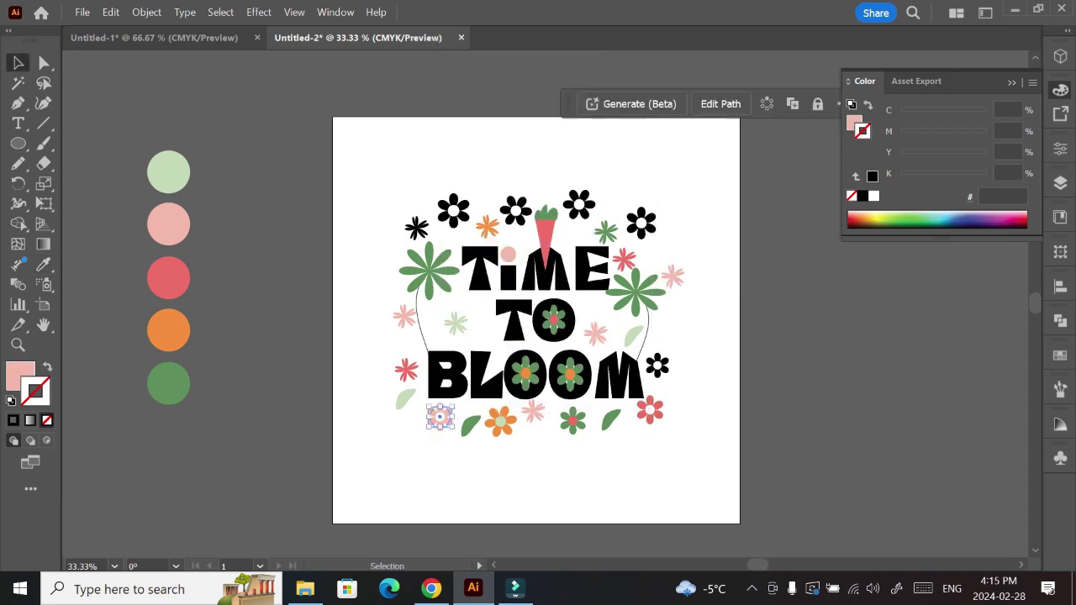
- Move orange and pink flowers to the top row; recolour two leaves orange and coral red
drag(500, 420, 579, 215)
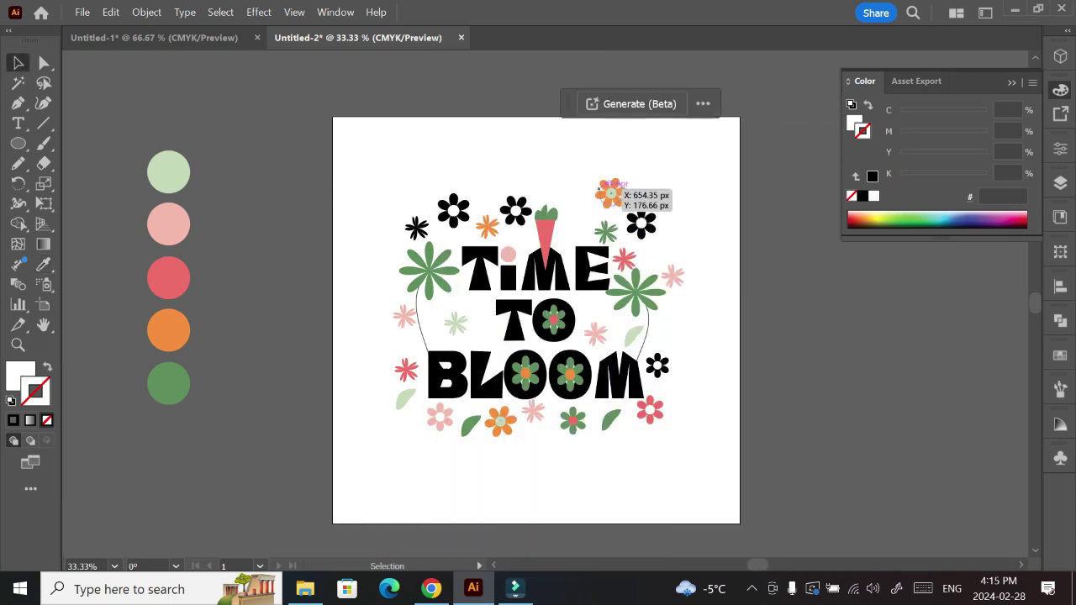
drag(464, 203, 450, 216)
key(i)
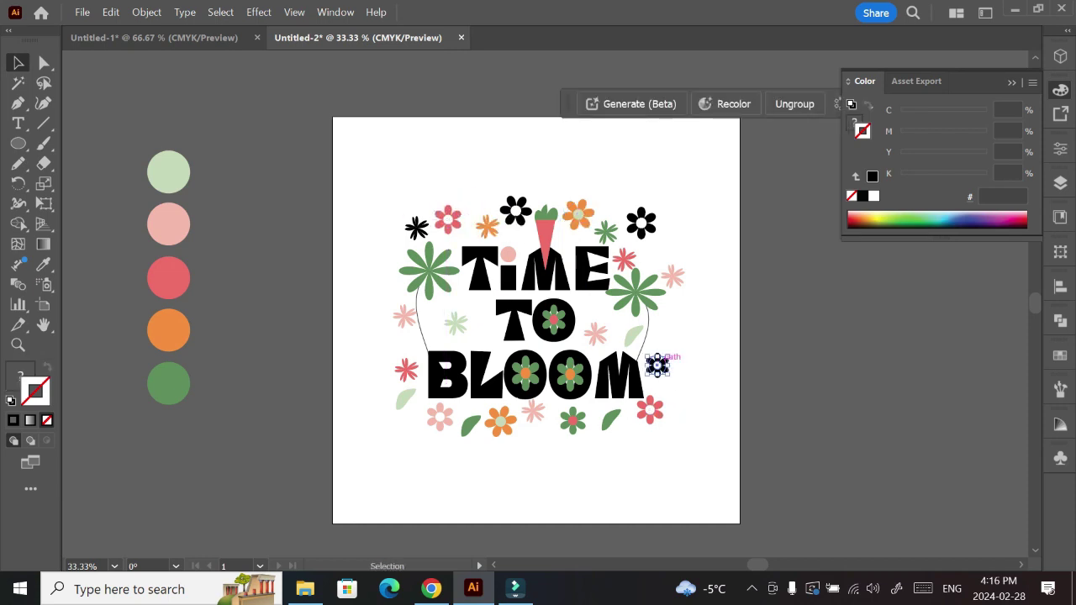
click(612, 418)
key(v)
click(633, 336)
key(i)
click(168, 278)
- Duplicate flowers, leaves and a star into gaps around the lettering
key(v)
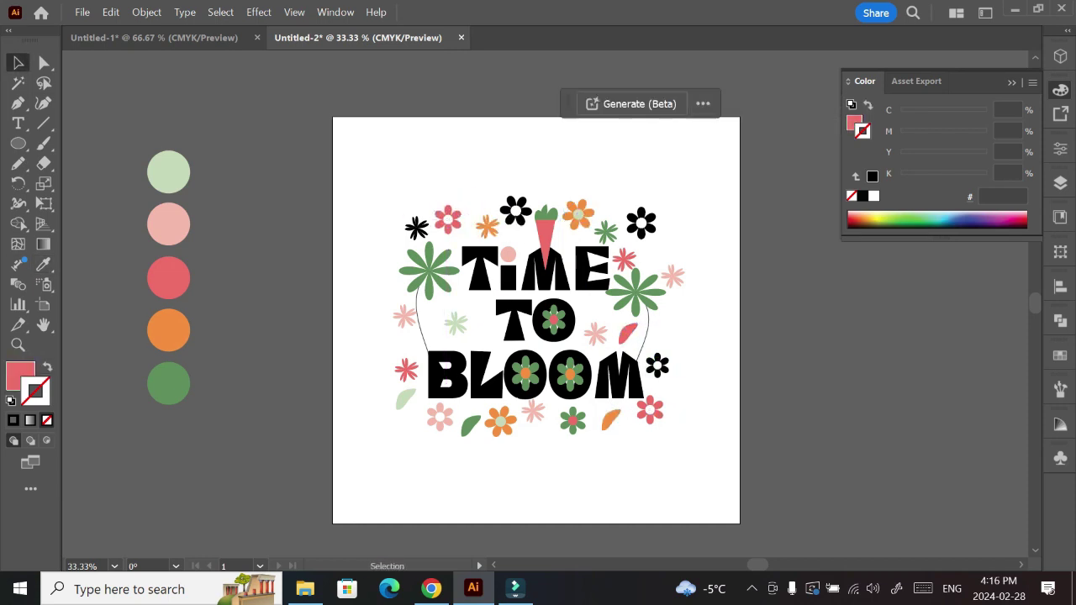
drag(573, 417, 638, 226)
drag(471, 427, 654, 254)
drag(628, 333, 623, 208)
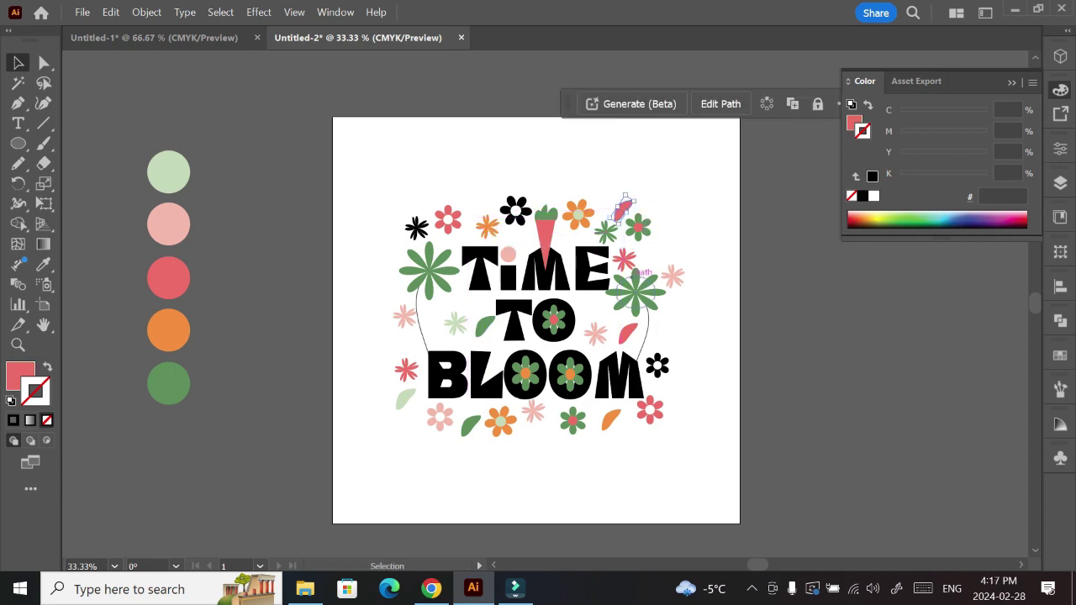
mouse_move(475, 421)
mouse_down()
mouse_move(501, 313)
mouse_move(458, 337)
mouse_move(481, 204)
mouse_up()
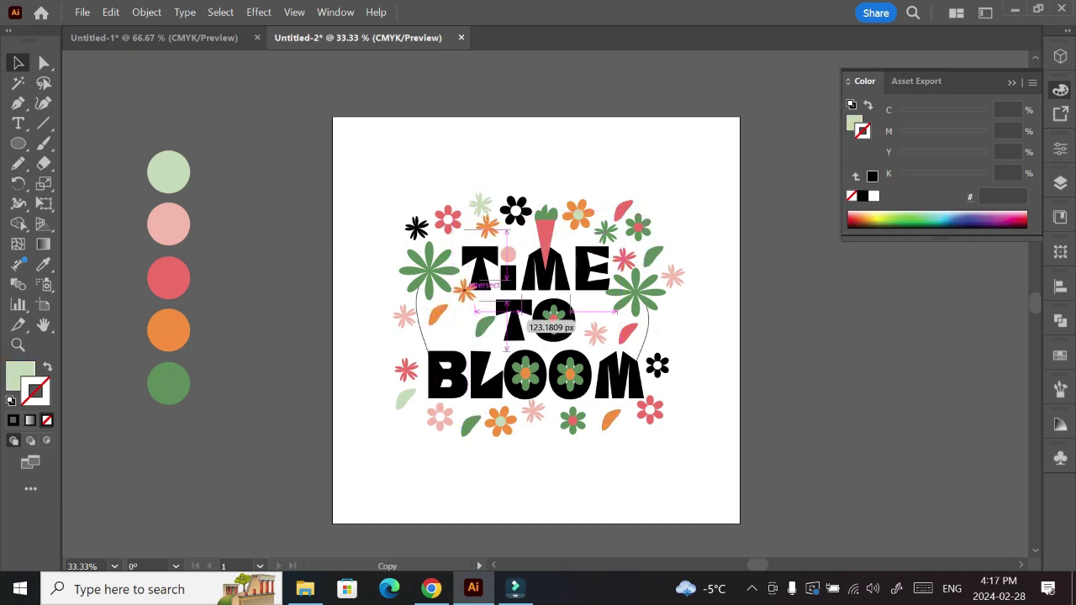
drag(505, 365, 406, 357)
- Make the i's dot orange and move the bottom pink flower into the top row
click(516, 210)
key(Delete)
drag(439, 417, 508, 220)
click(508, 254)
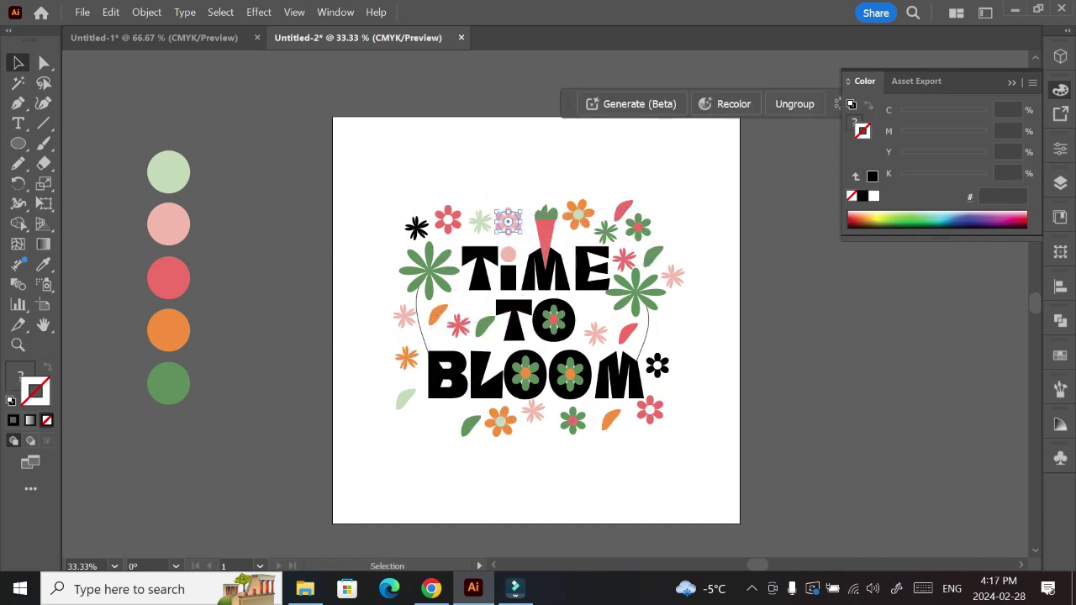
key(i)
key(v)
- Replace the black flower right of BLOOM with an orange copy and add an orange leaf beside TO
click(658, 365)
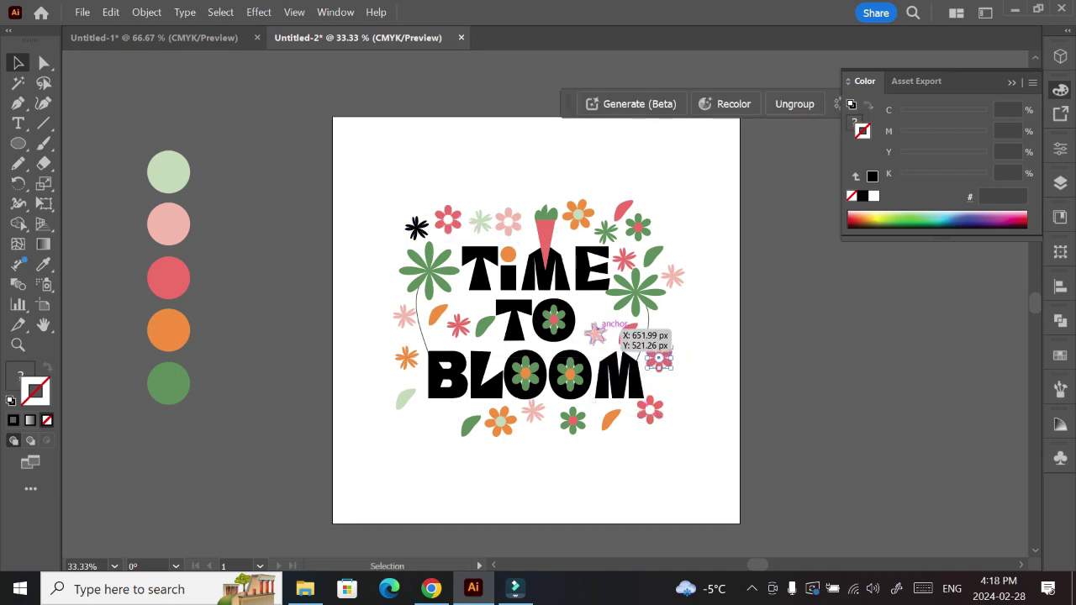
key(Delete)
drag(579, 216, 660, 351)
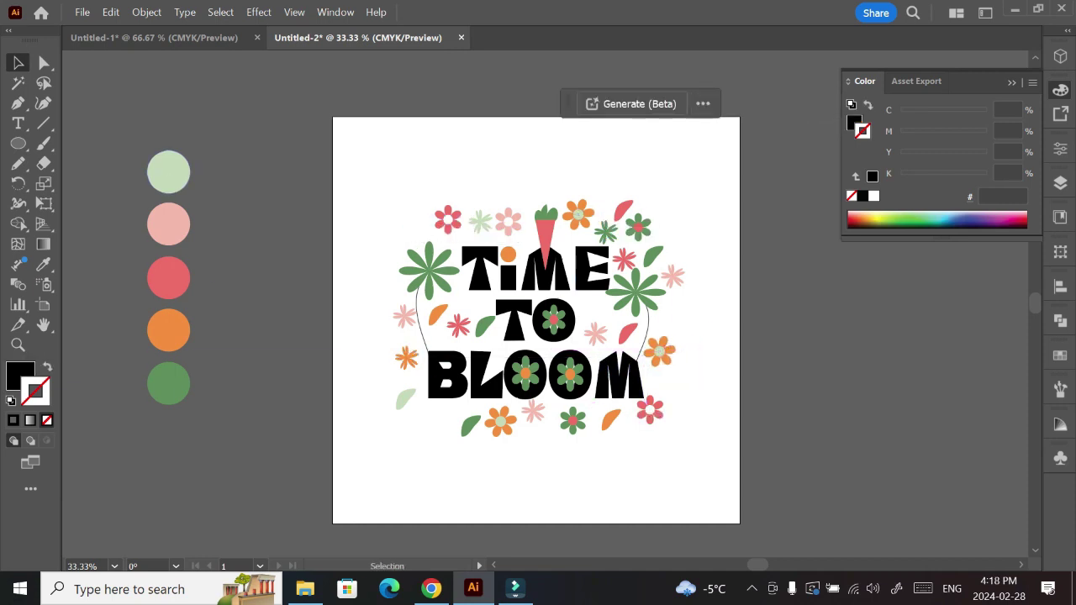
drag(438, 314, 595, 309)
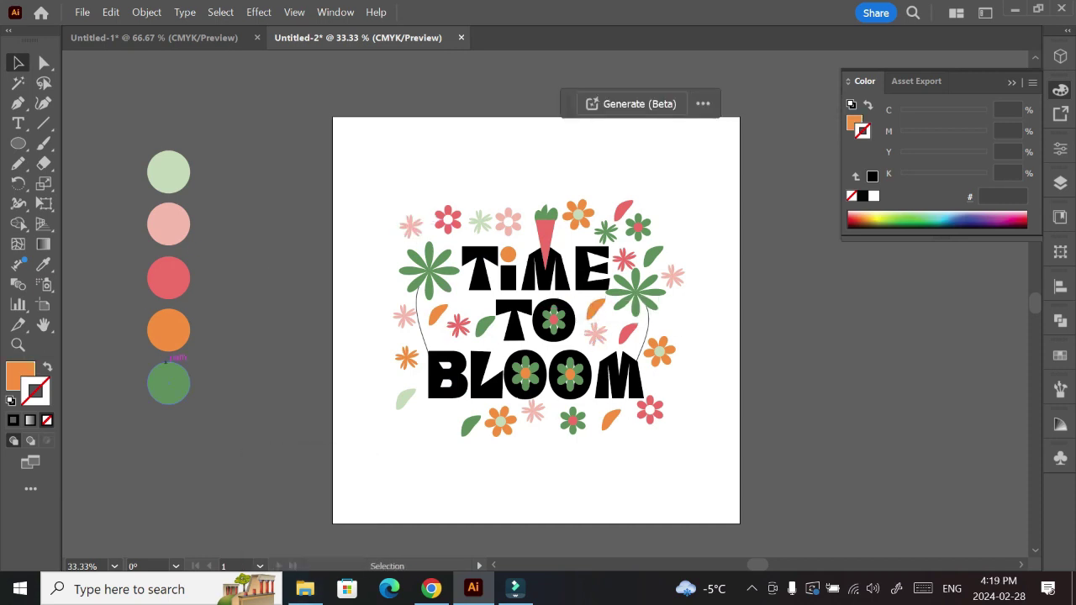
- Hide the colour panel, zoom in and nudge the whole artwork upward with Shift+Up
click(1061, 90)
key(ctrl+plus)
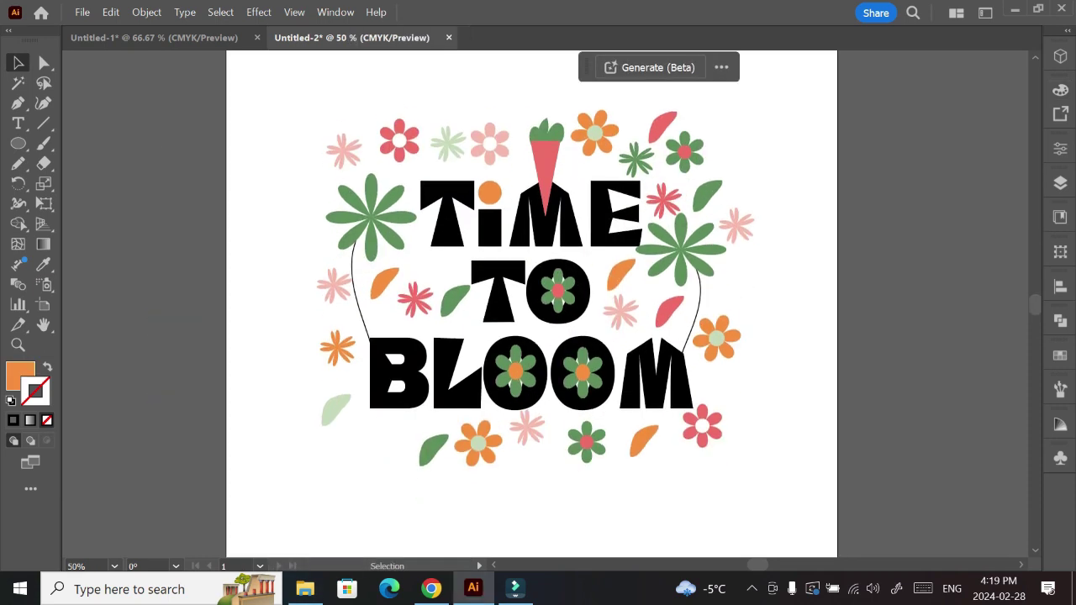
scroll(531, 303, up, 1)
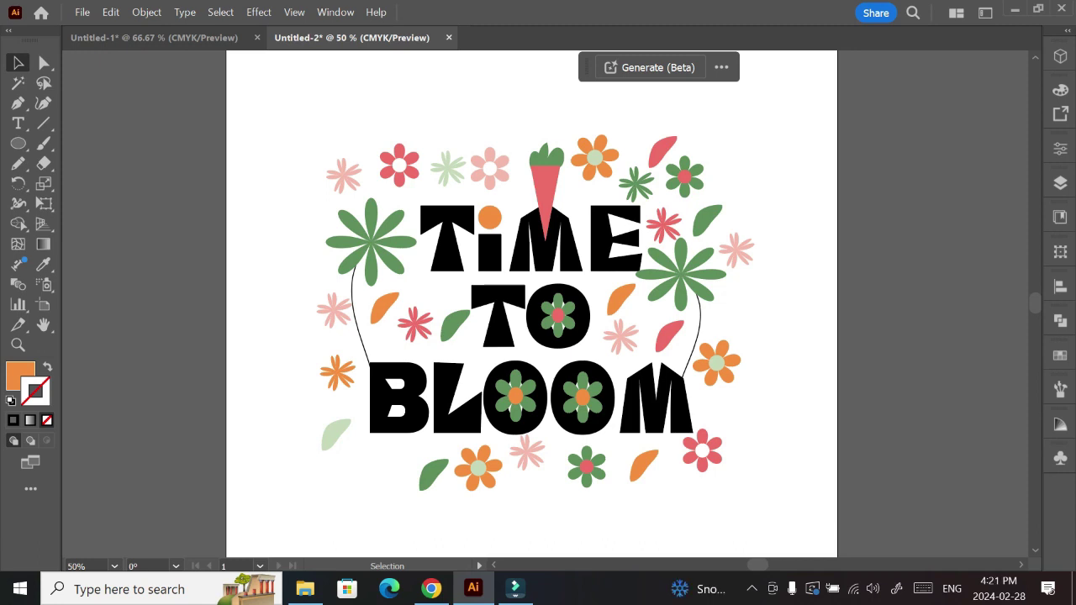
key(shift+Up)
key(shift+Up)
key(shift+Up)
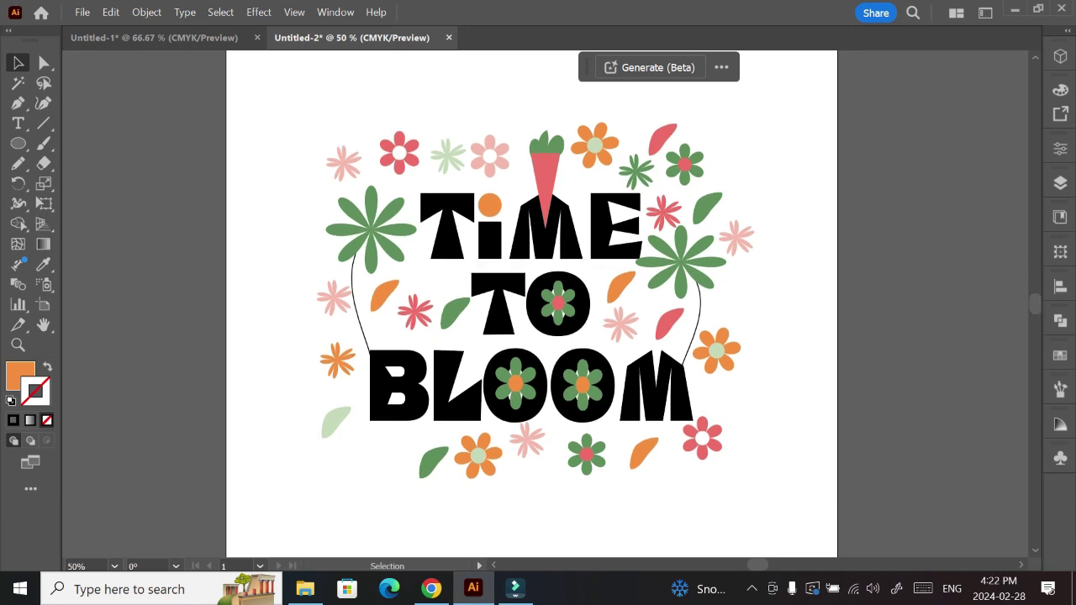